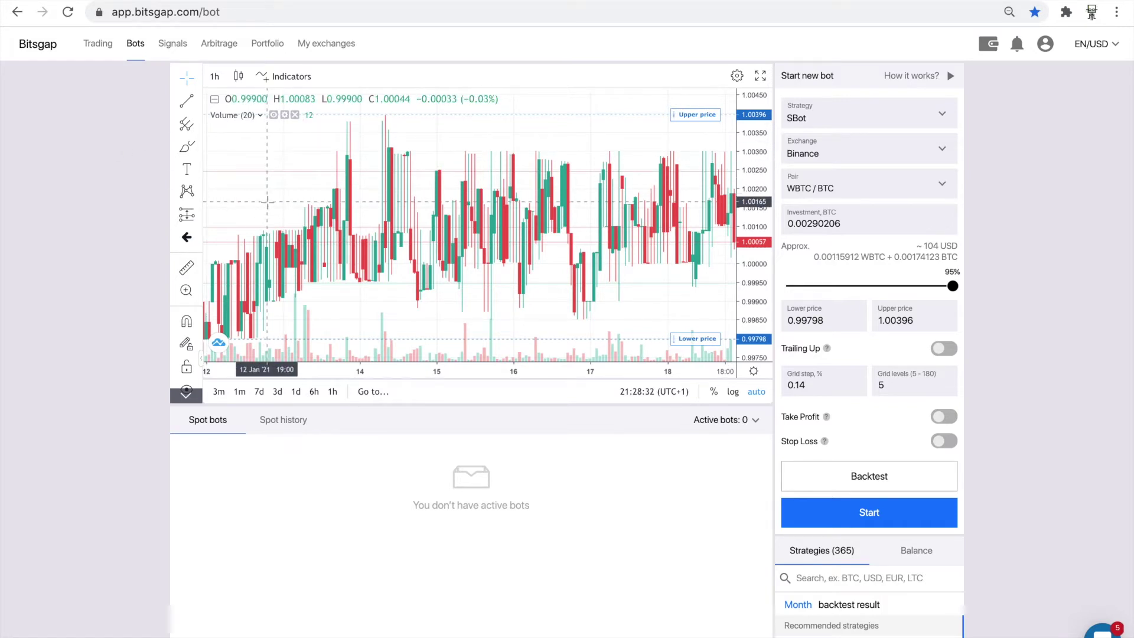
Pan the WBTC/BTC chart back to earlier January dates and bring up the timeframe list
left_click_drag(267, 202, 570, 232)
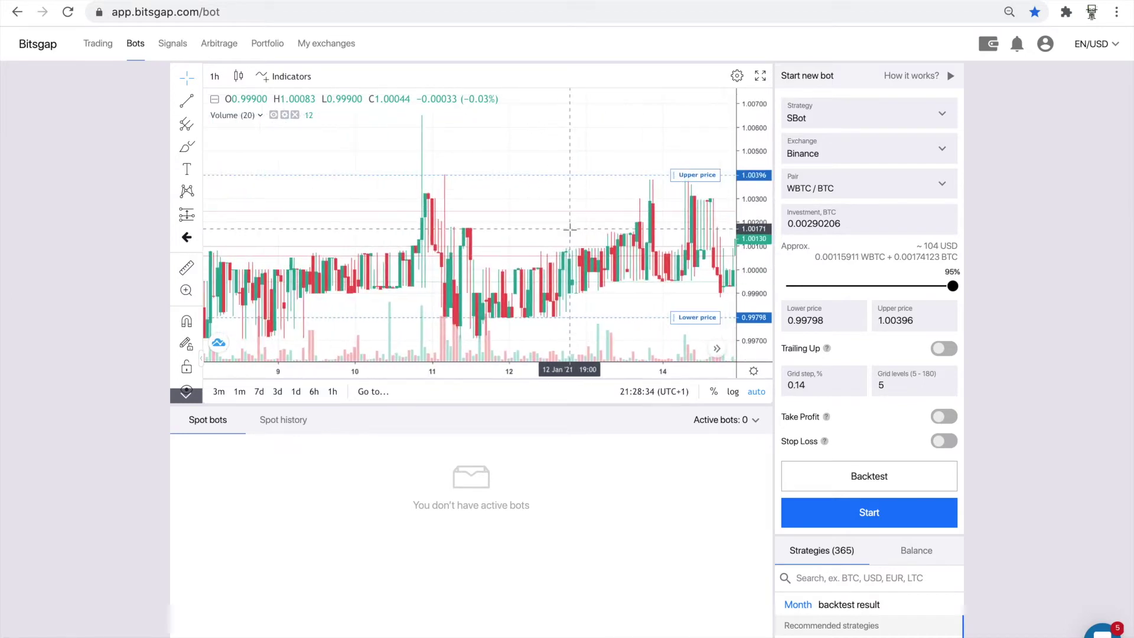
left_click_drag(372, 242, 678, 256)
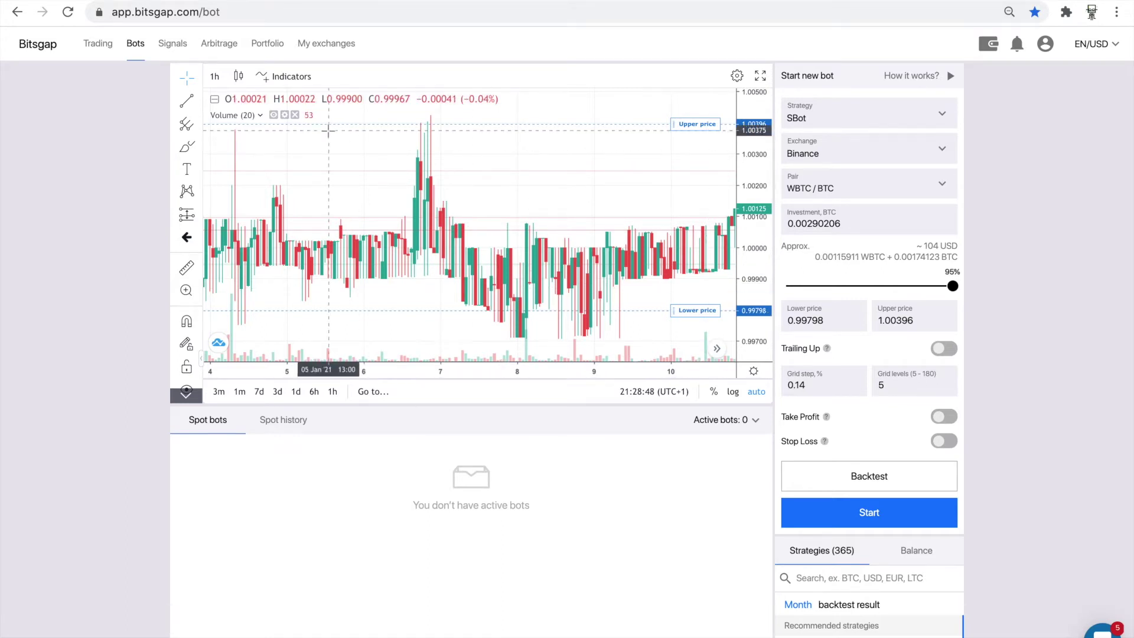
left_click(214, 76)
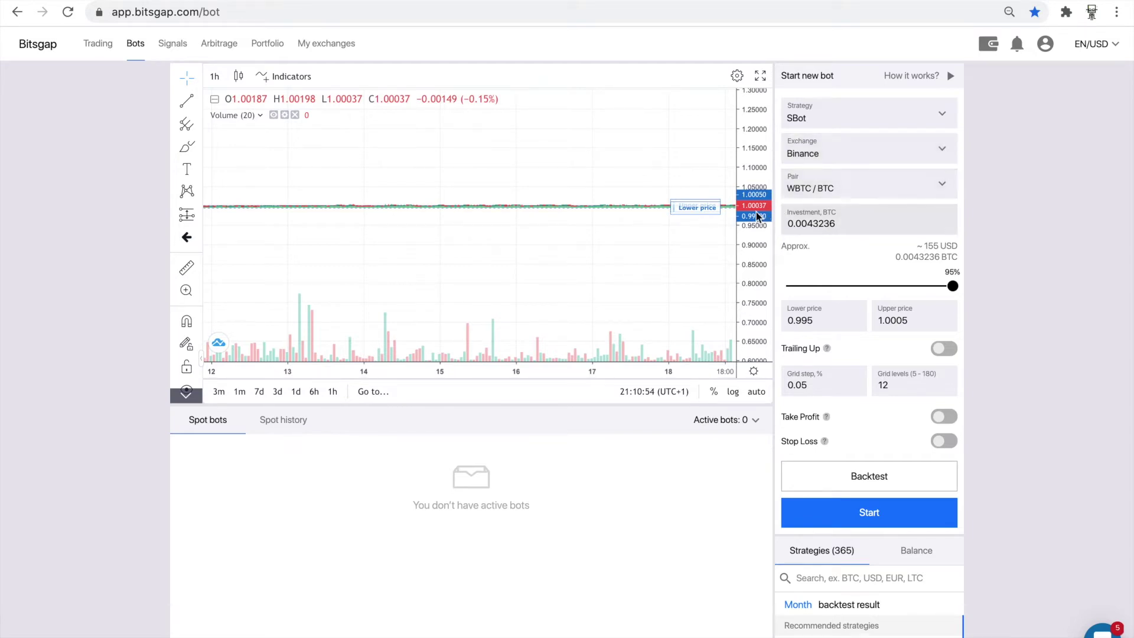
Show daily candles, check the upper price, 0.05% grid step and 12 levels, then start the bot
left_click(214, 76)
left_click(242, 295)
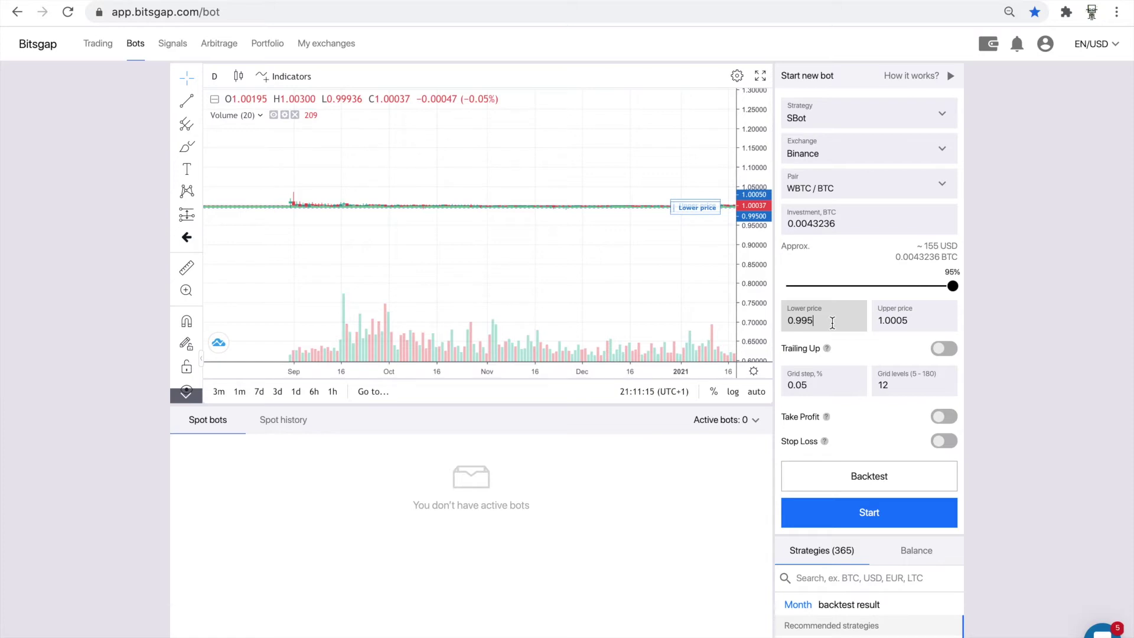
left_click(908, 321)
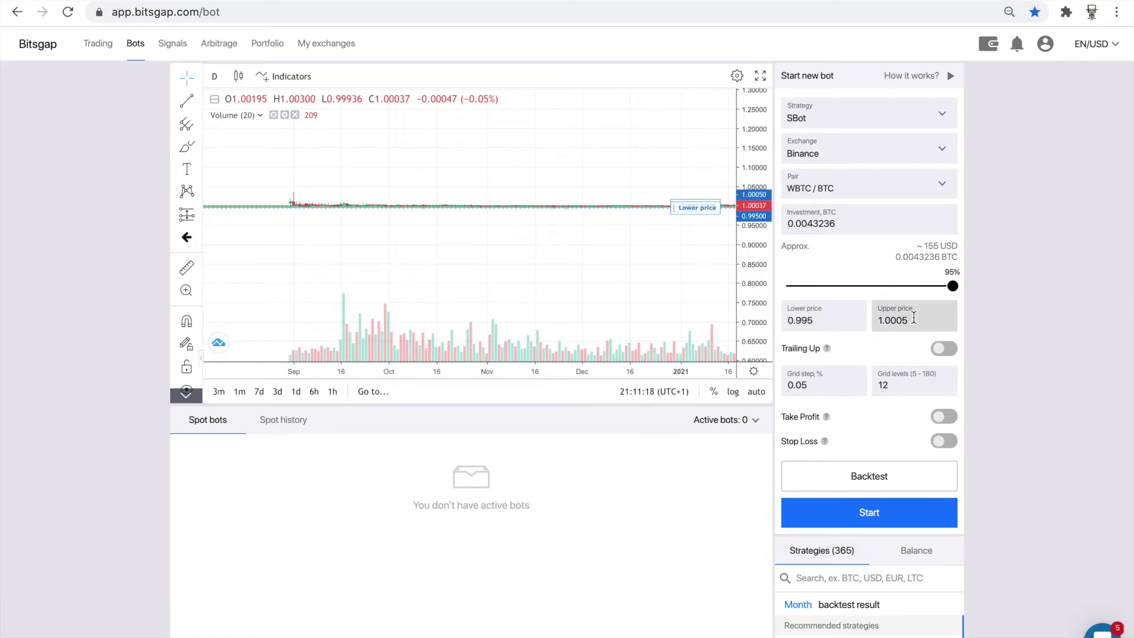
double_click(824, 385)
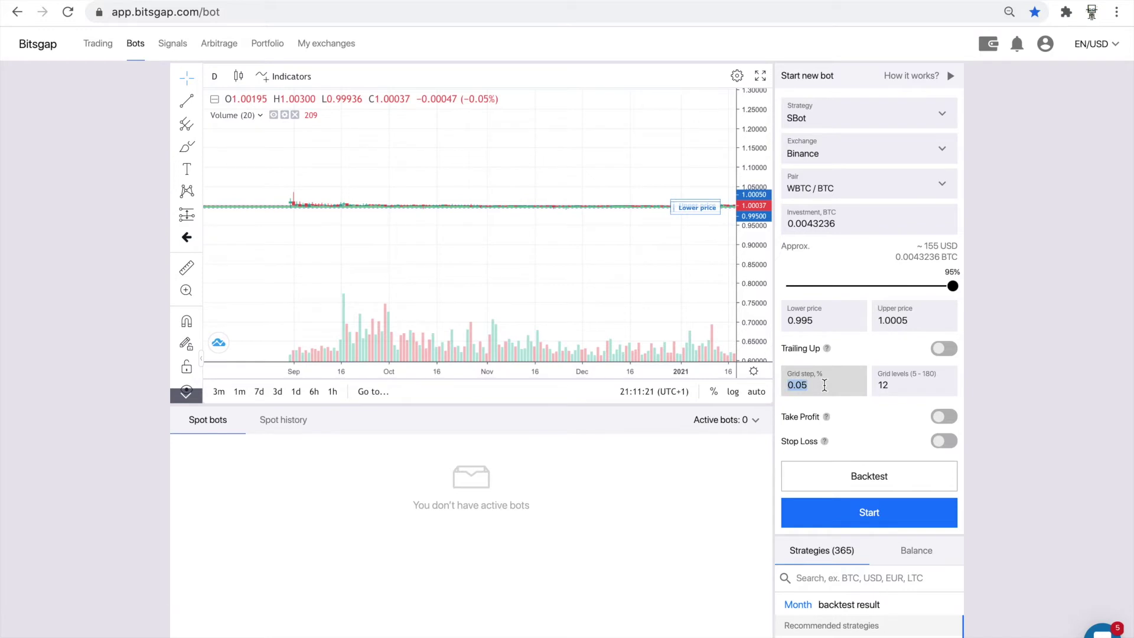
left_click(895, 385)
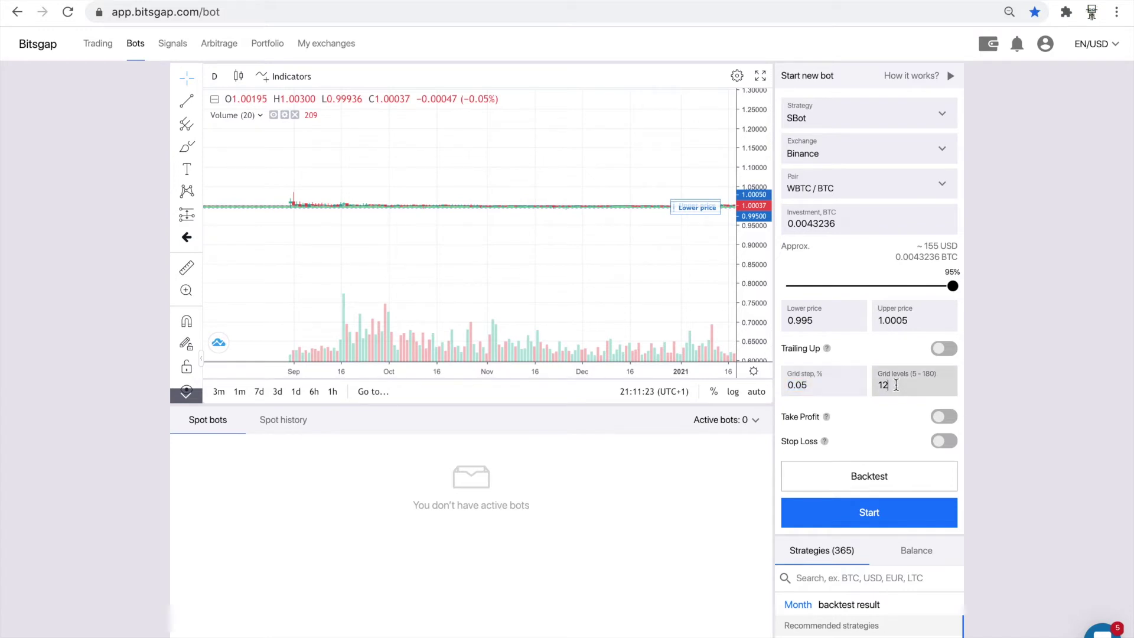
left_click(883, 511)
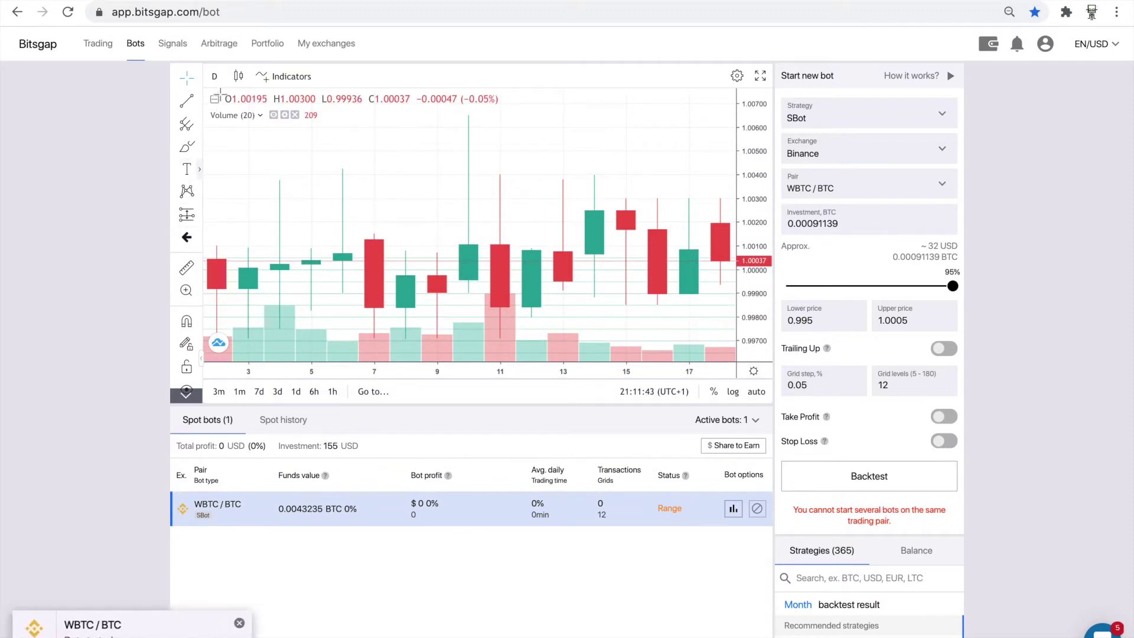
Show the price as a one-minute line chart and widen the price scale to flatten it
left_click(214, 76)
left_click(222, 87)
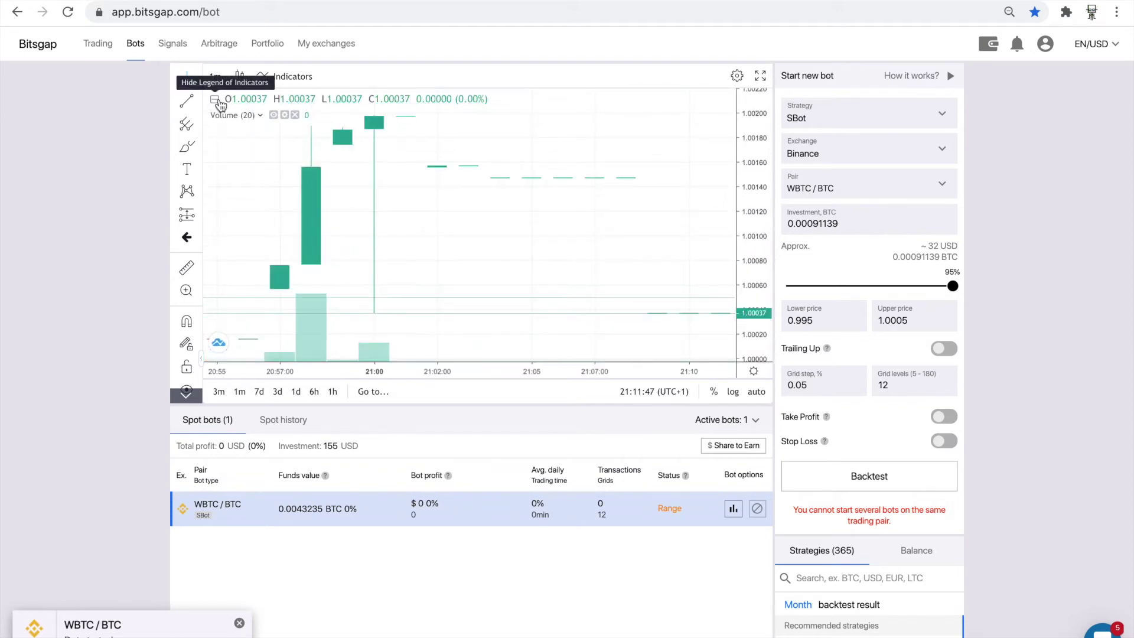
left_click(239, 76)
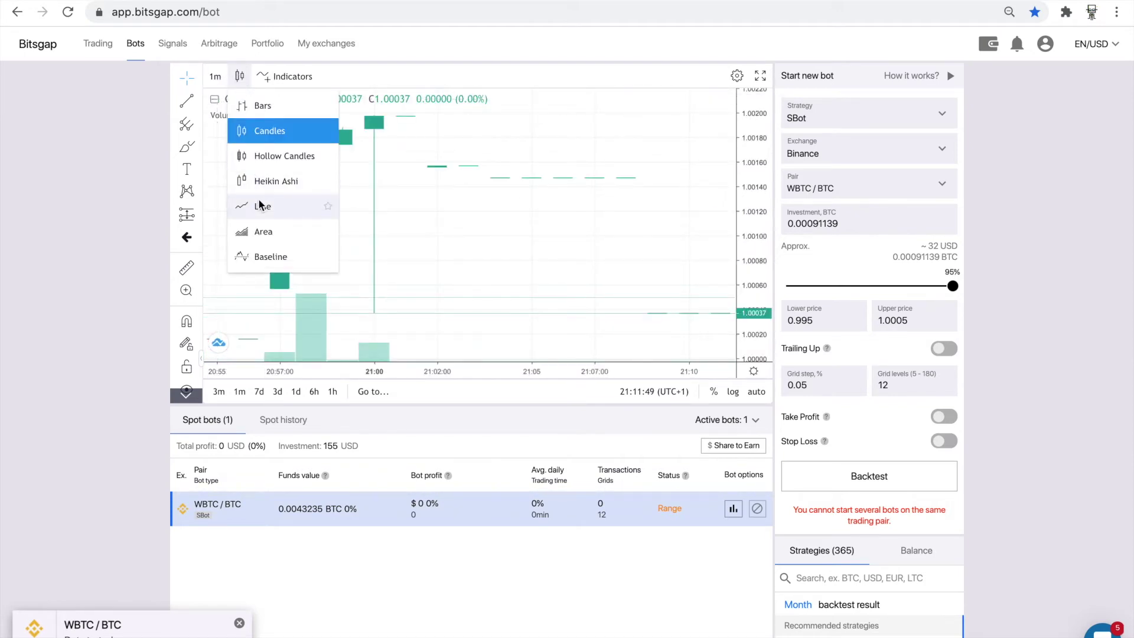
left_click(261, 206)
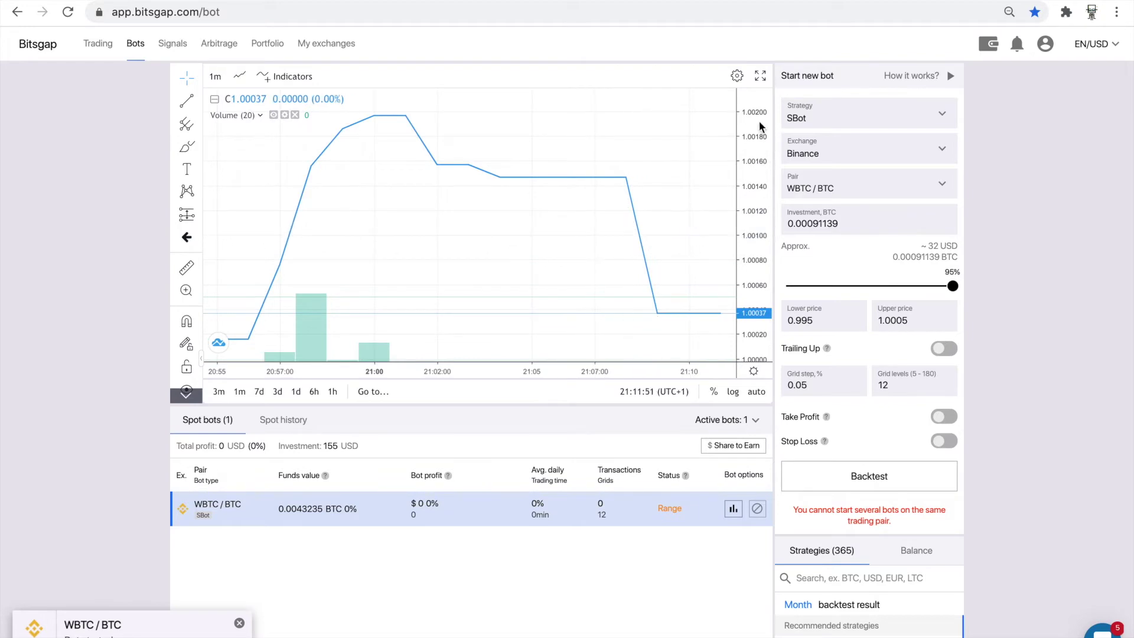
left_click_drag(760, 120, 759, 279)
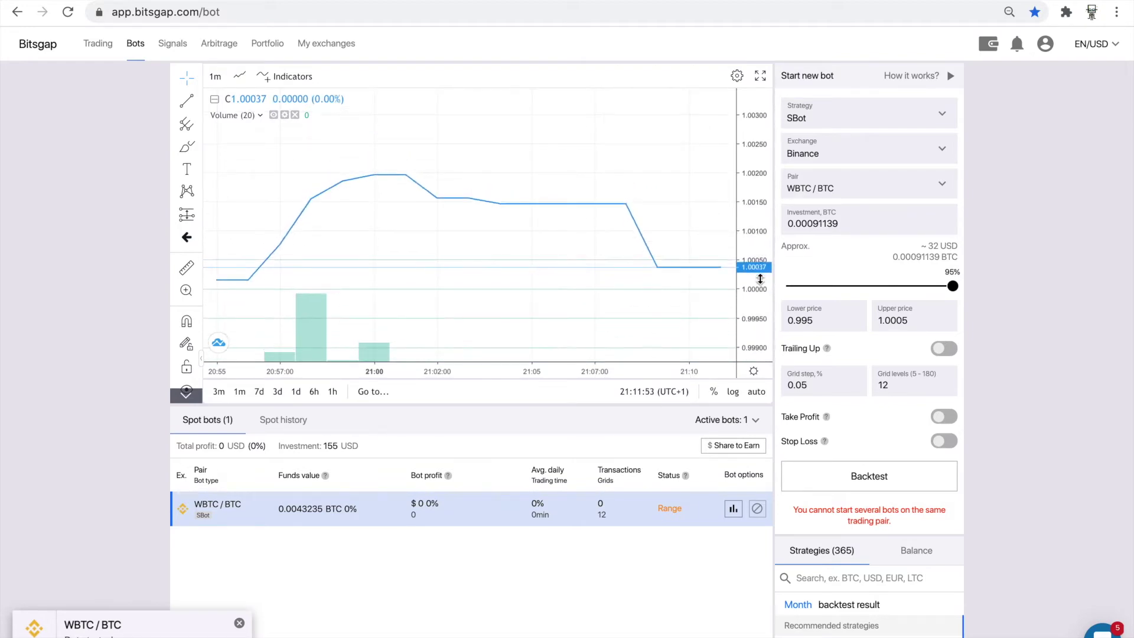
left_click_drag(745, 171, 760, 346)
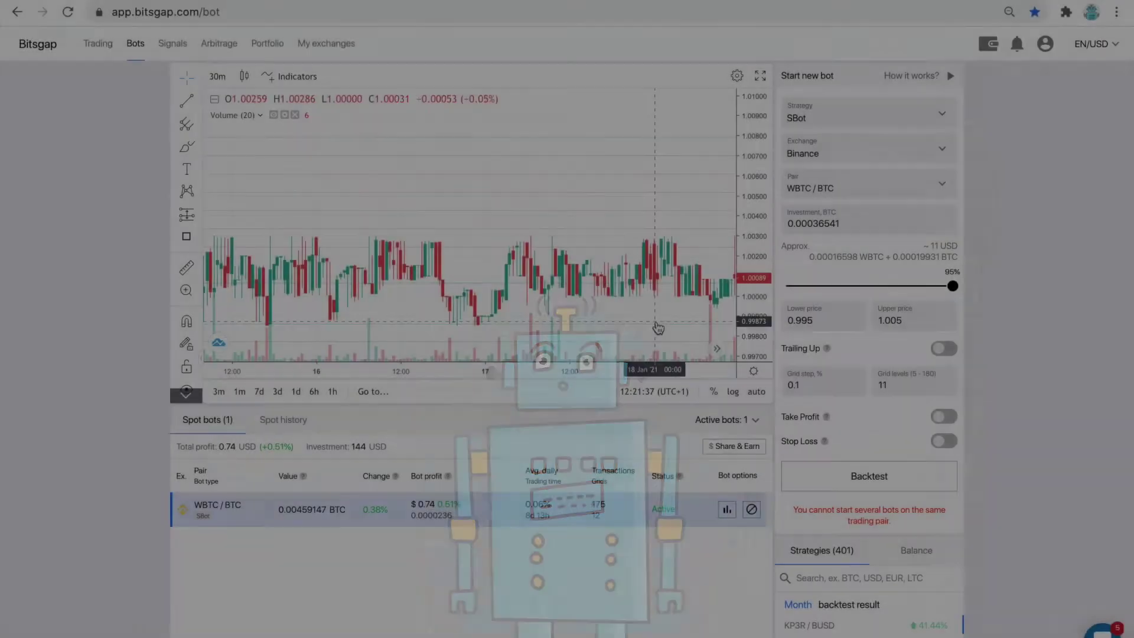
scroll(657, 329, "right", 2)
scroll(658, 328, "right", 2)
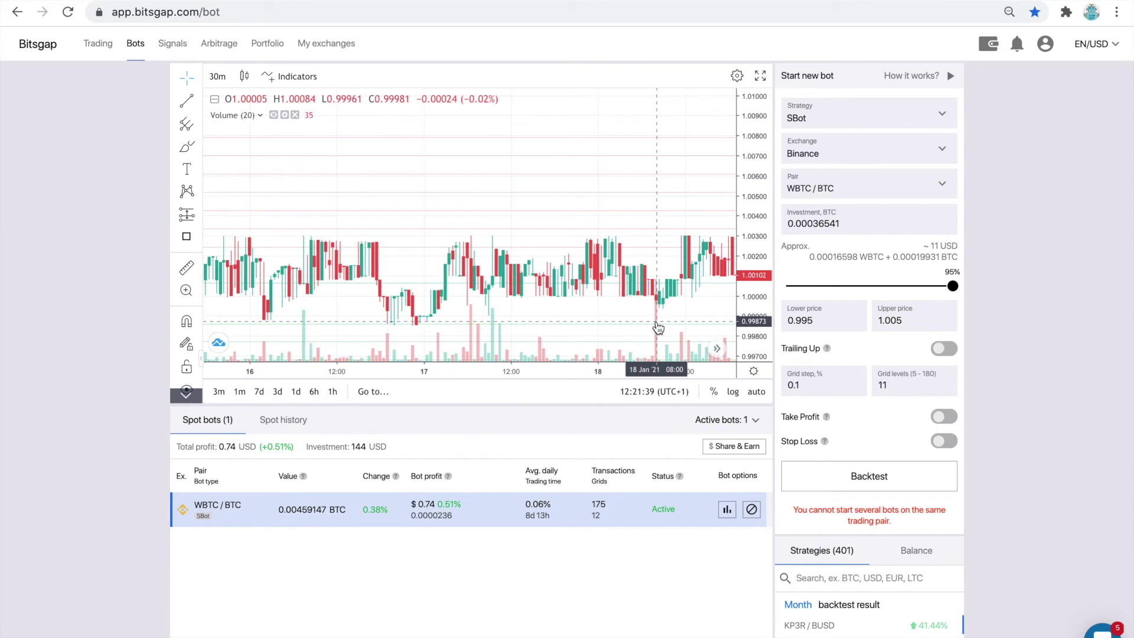
scroll(657, 329, "right", 2)
scroll(657, 329, "right", 2)
scroll(657, 328, "right", 2)
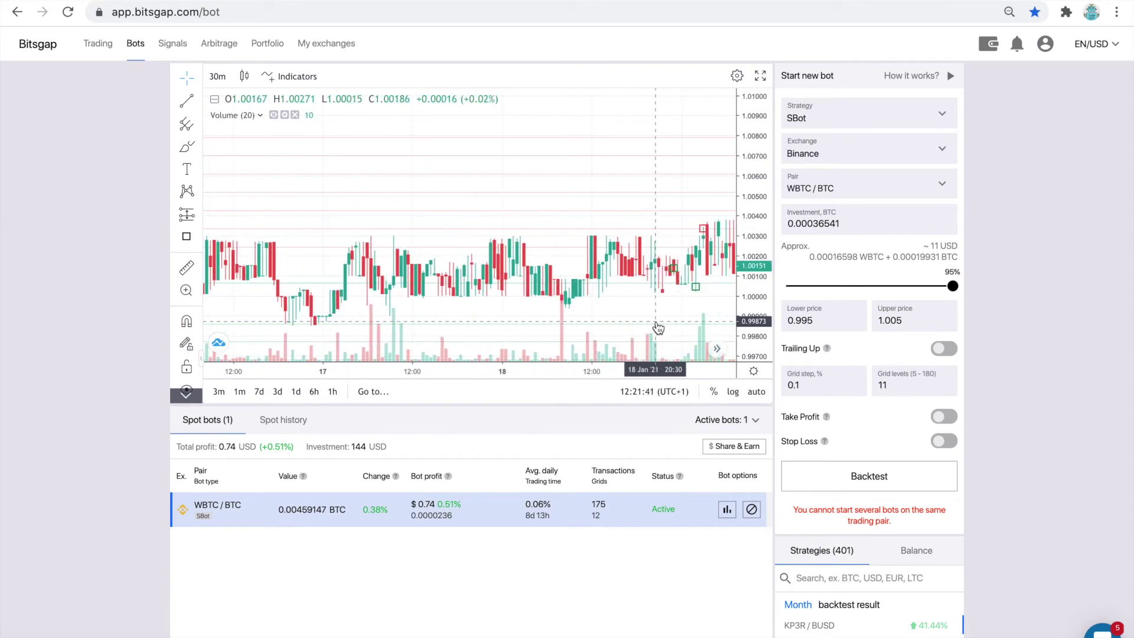
scroll(657, 328, "left", 1)
scroll(657, 328, "left", 1)
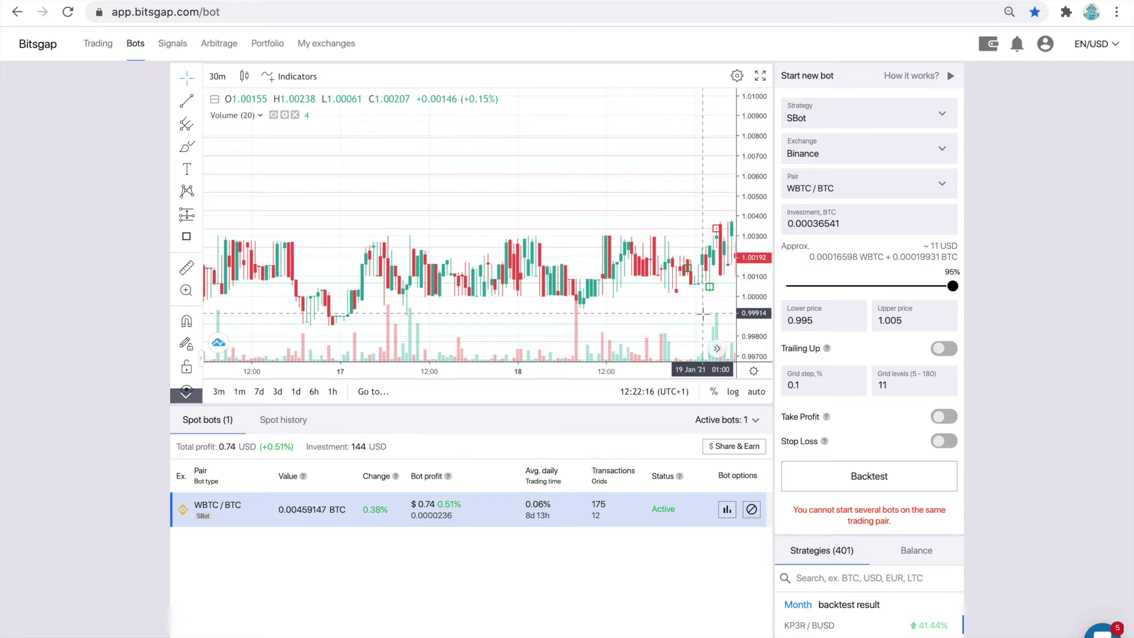
scroll(702, 314, "right", 5)
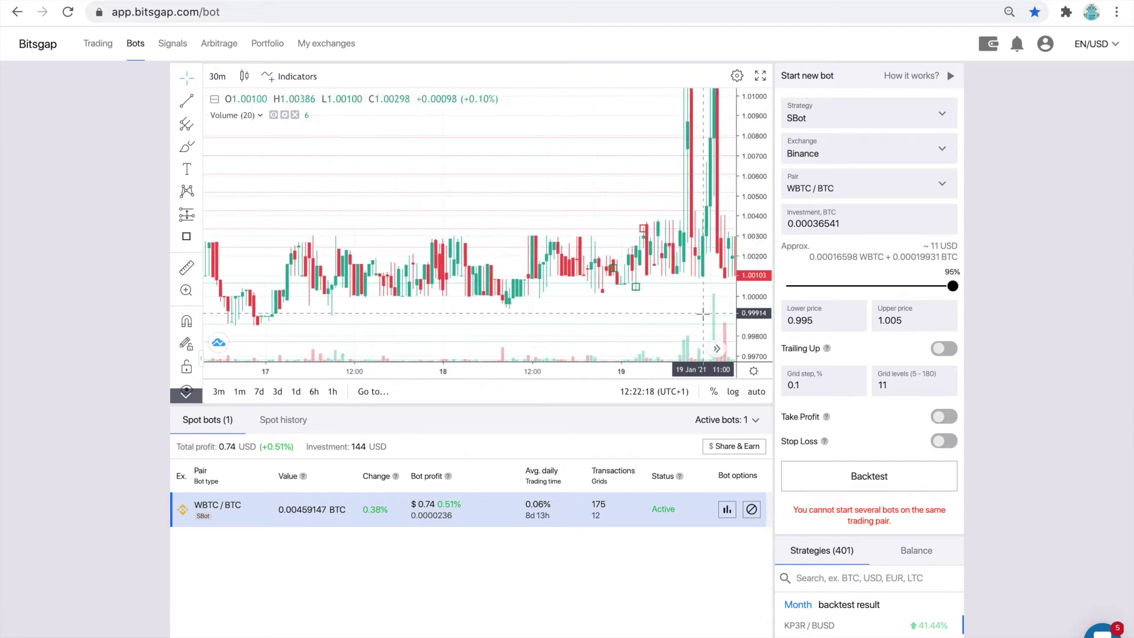
scroll(703, 313, "right", 2)
scroll(702, 314, "right", 2)
scroll(702, 314, "right", 2)
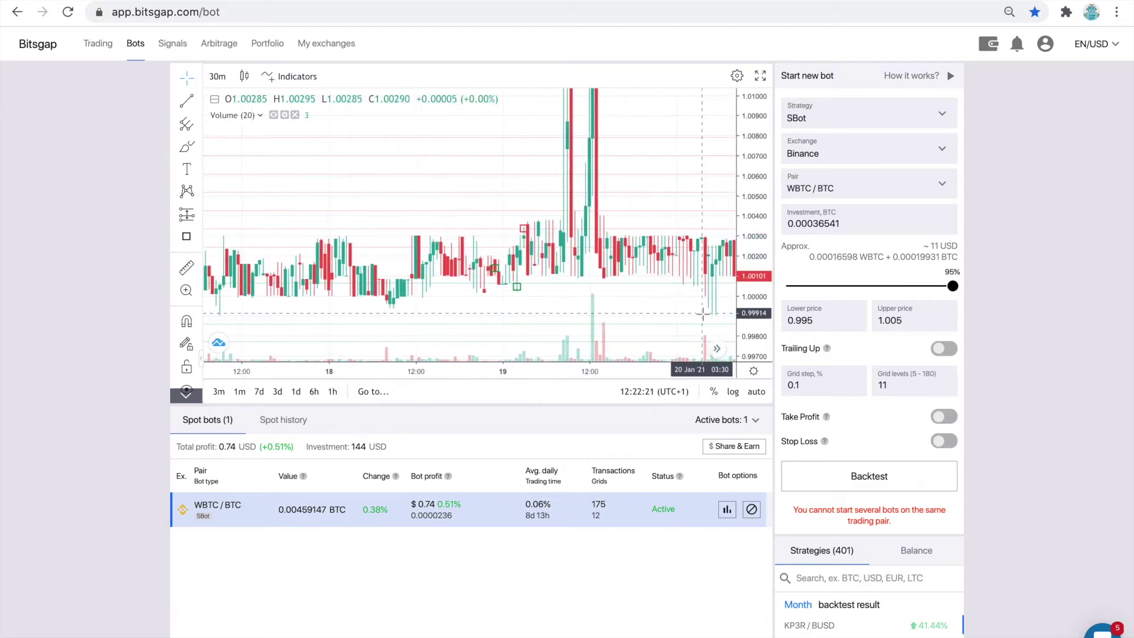
scroll(703, 313, "right", 2)
scroll(702, 313, "right", 1)
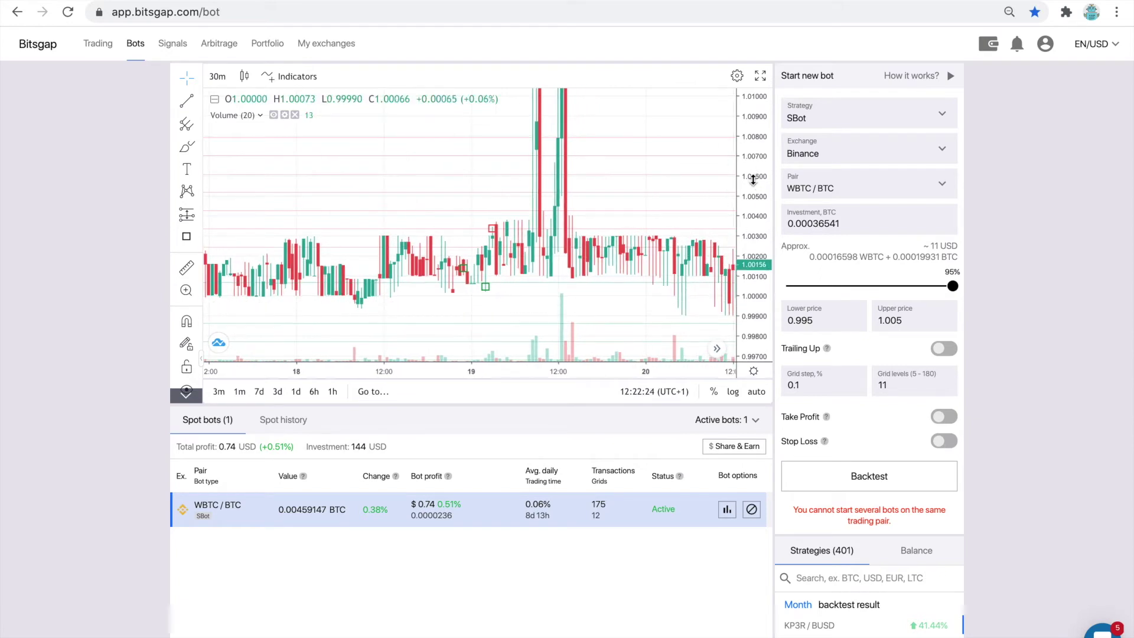
Rescale the price axis so the 19 Jan spike and its order markers fit
left_click_drag(752, 157, 751, 233)
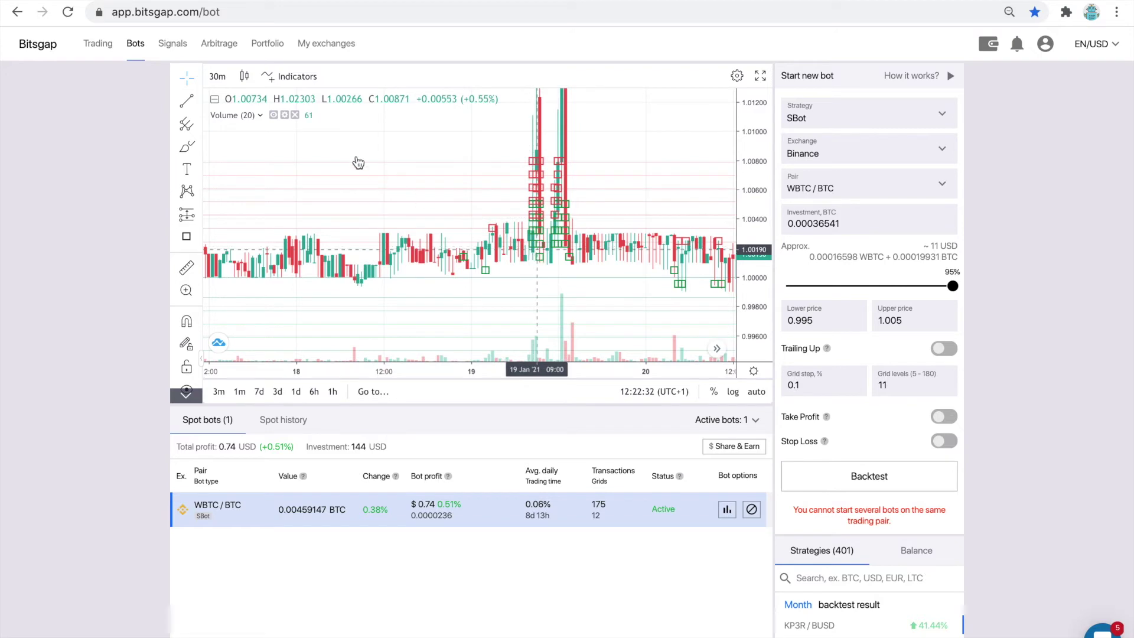
left_click(244, 76)
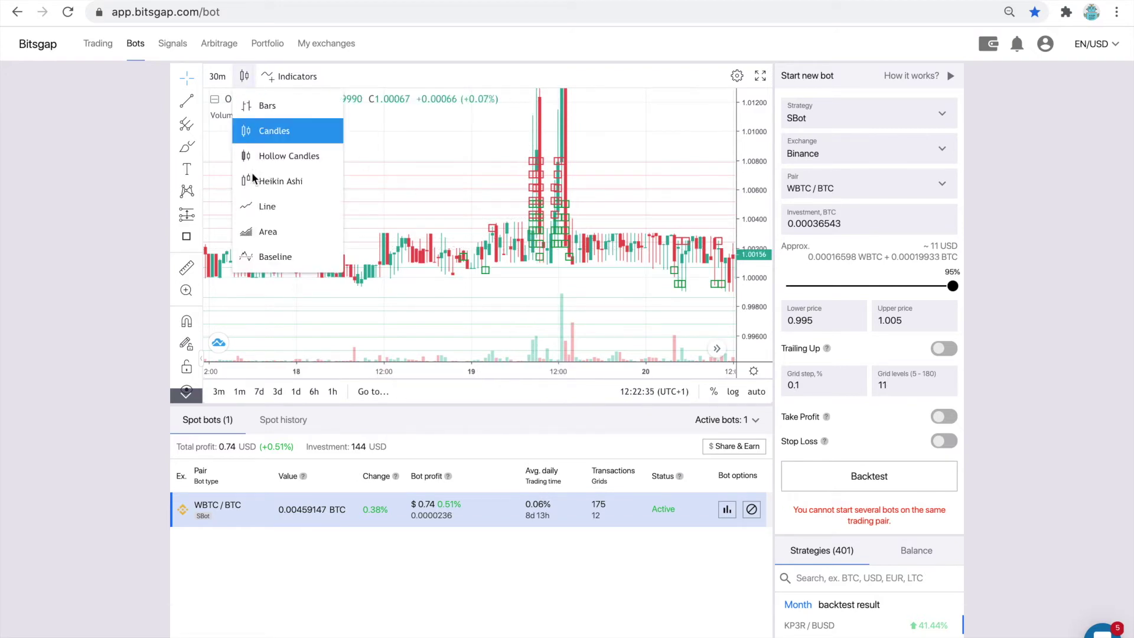
left_click(255, 206)
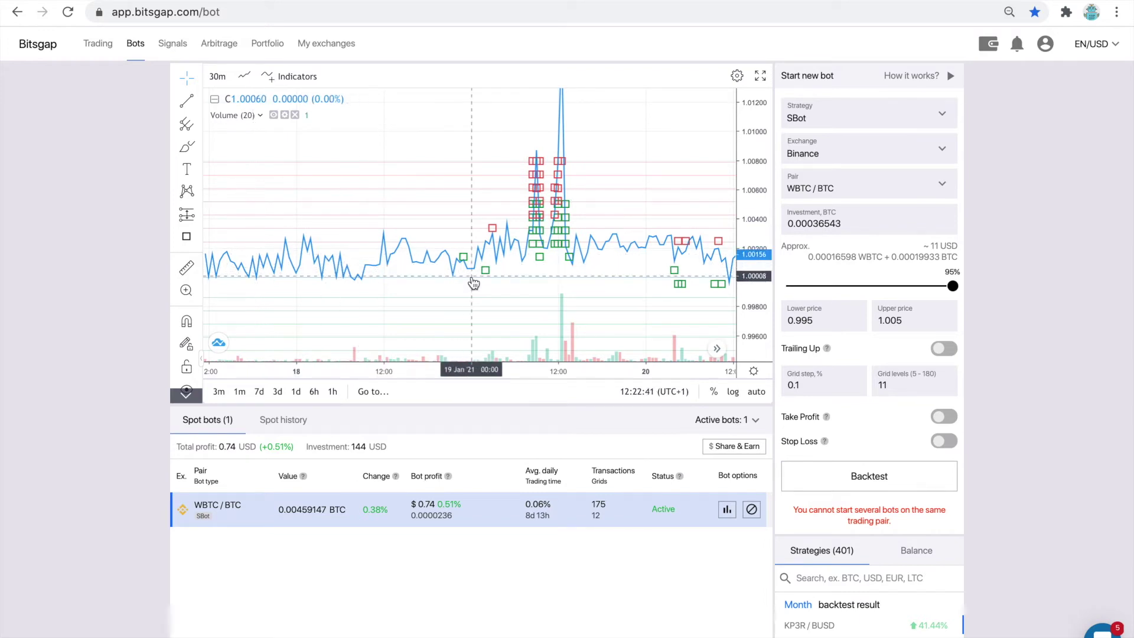
mouse_move(597, 284)
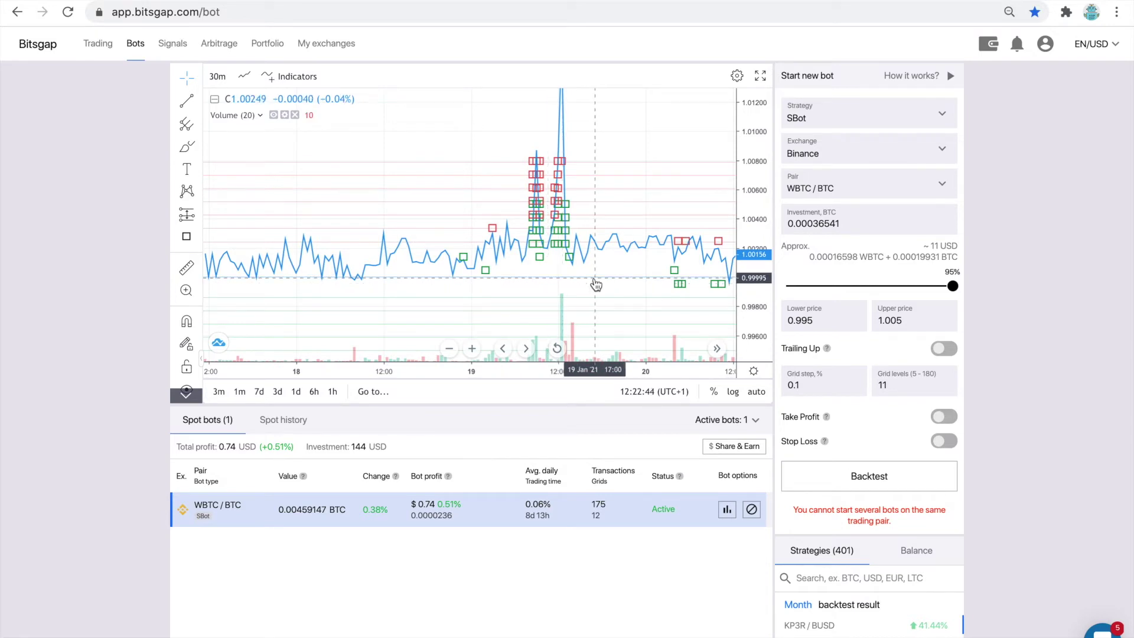
key("BackSpace")
scroll(595, 284, "right", 1)
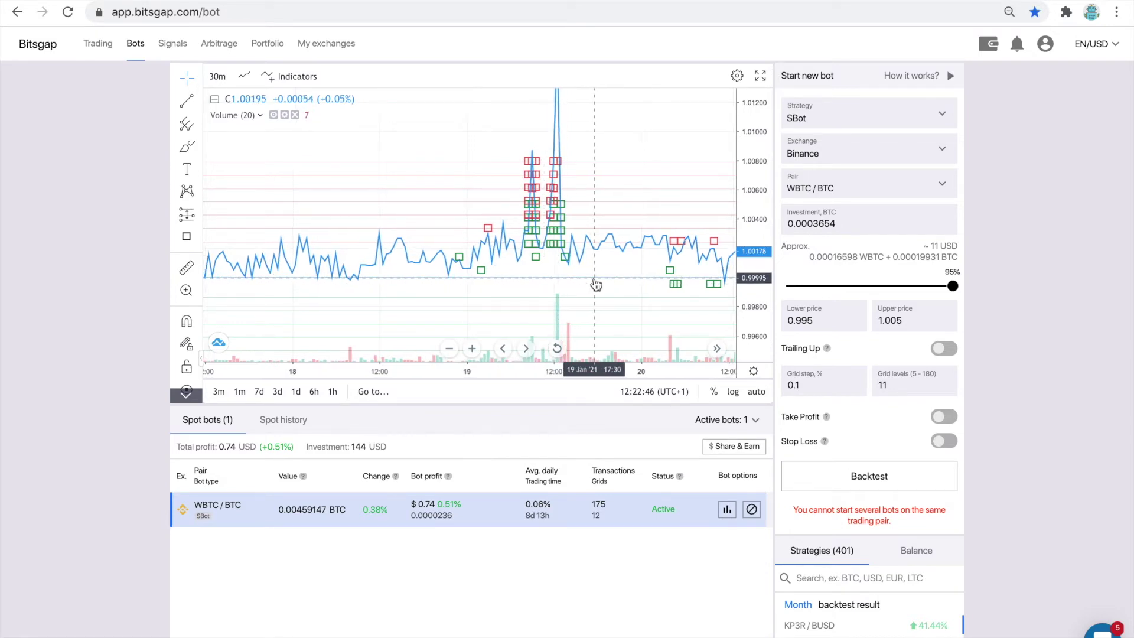
scroll(595, 284, "right", 2)
scroll(595, 284, "right", 3)
scroll(596, 284, "right", 3)
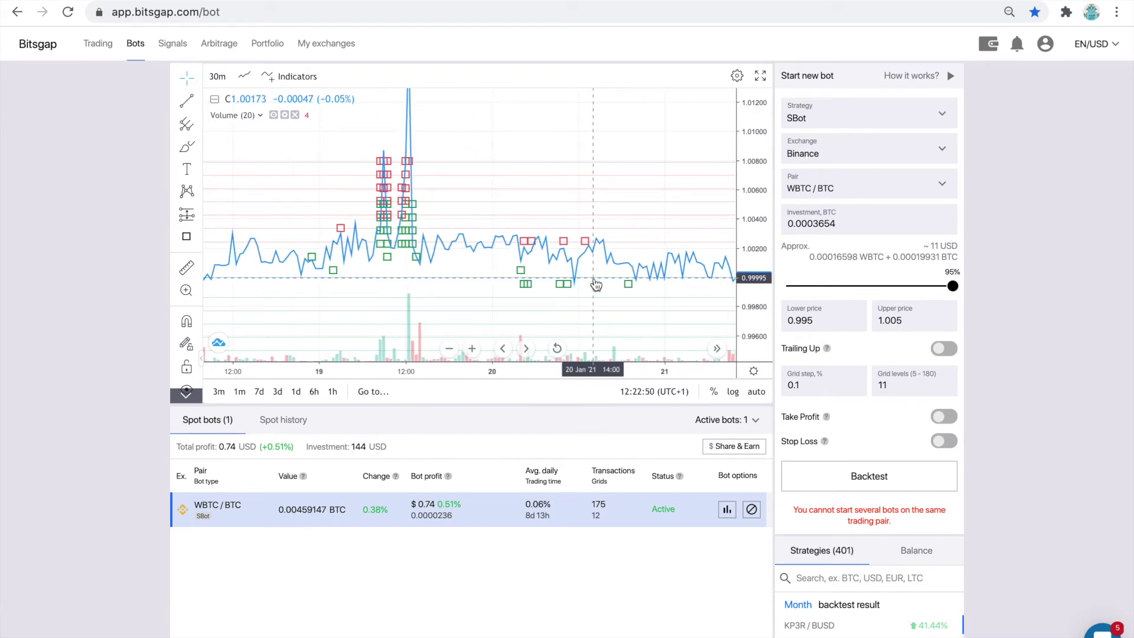
scroll(595, 284, "right", 1)
scroll(595, 284, "right", 2)
scroll(595, 284, "right", 2)
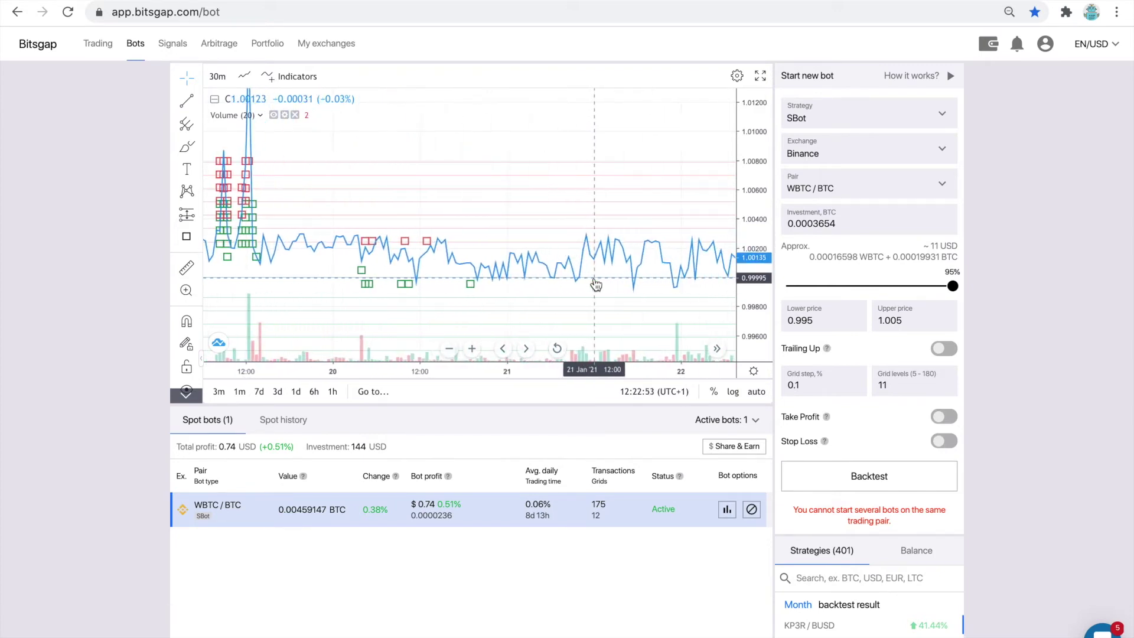
scroll(595, 284, "right", 1)
scroll(595, 284, "right", 1)
scroll(595, 284, "right", 1)
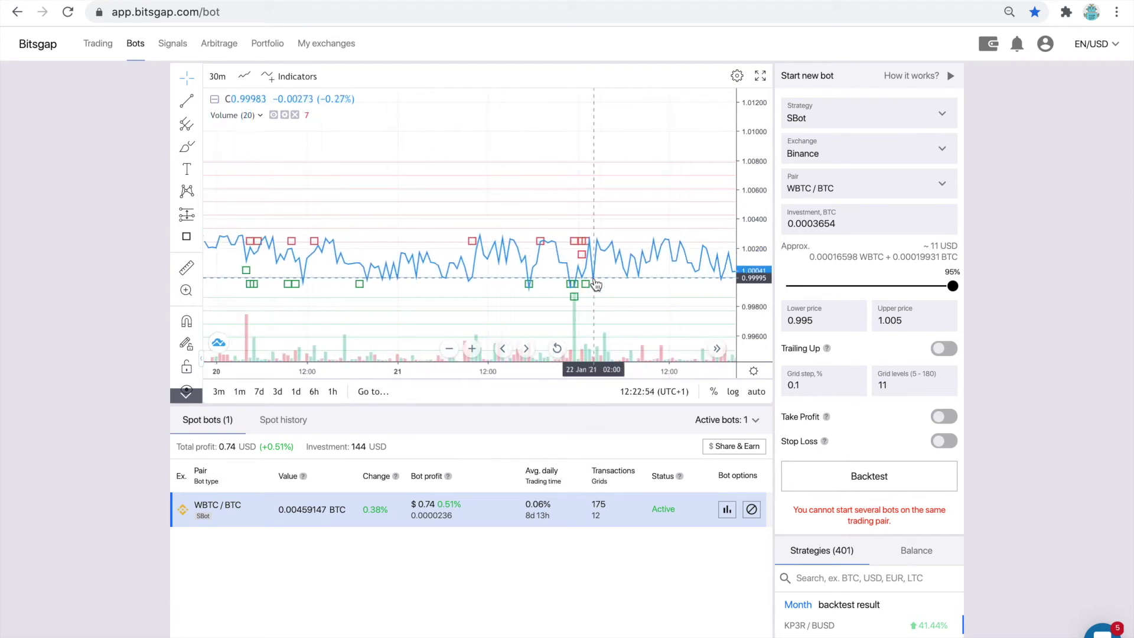
scroll(596, 284, "right", 1)
scroll(595, 284, "right", 1)
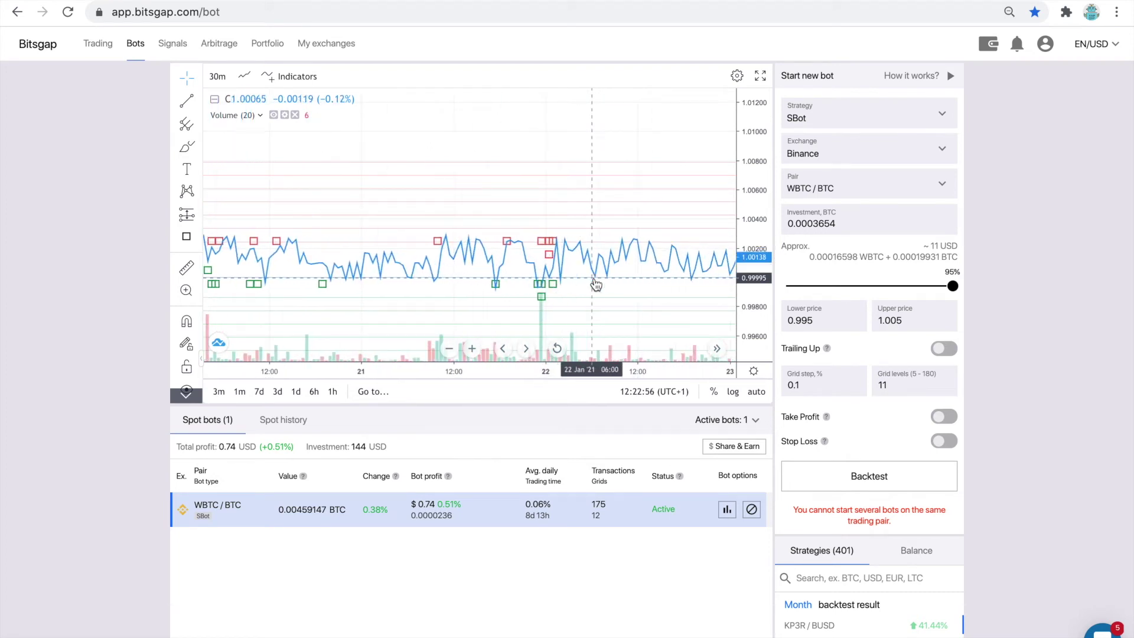
left_click(240, 78)
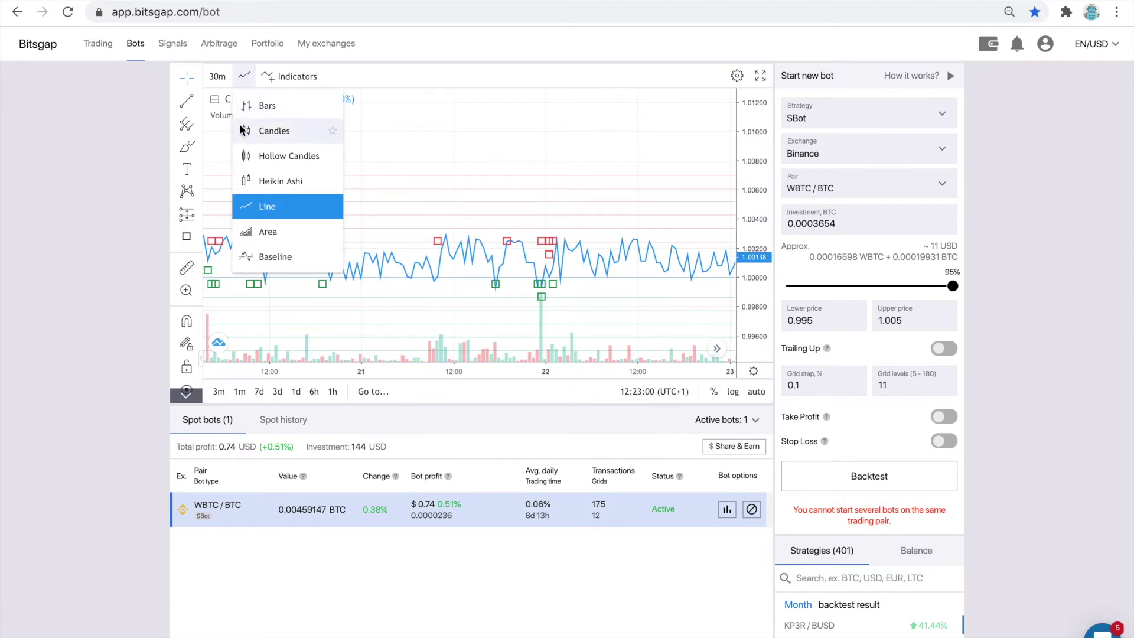
left_click(242, 131)
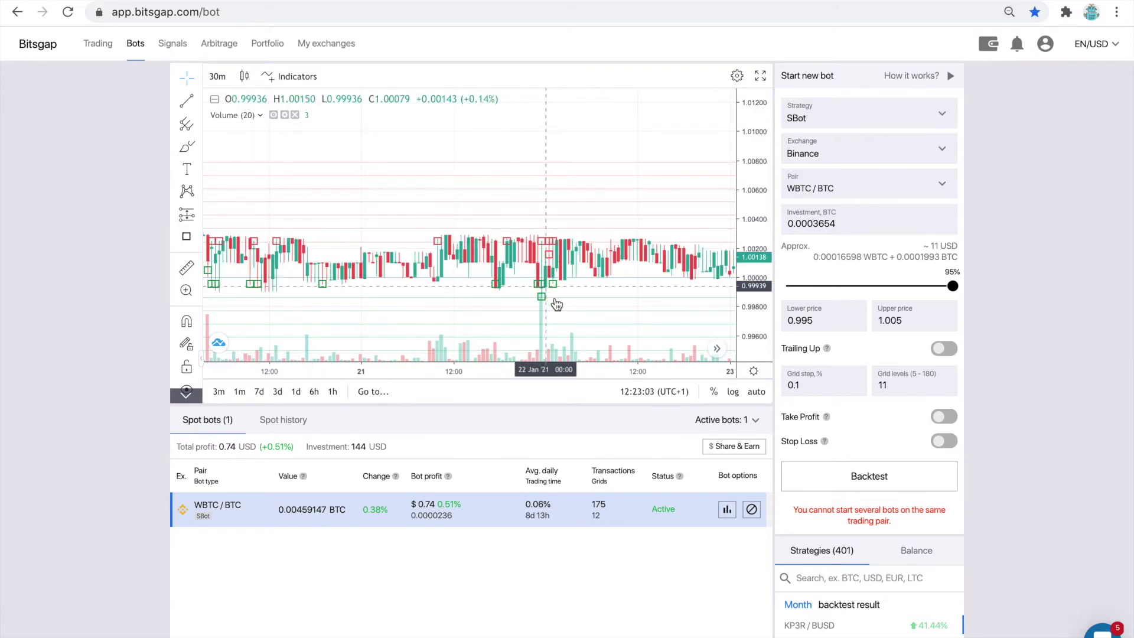
scroll(556, 306, "right", 3)
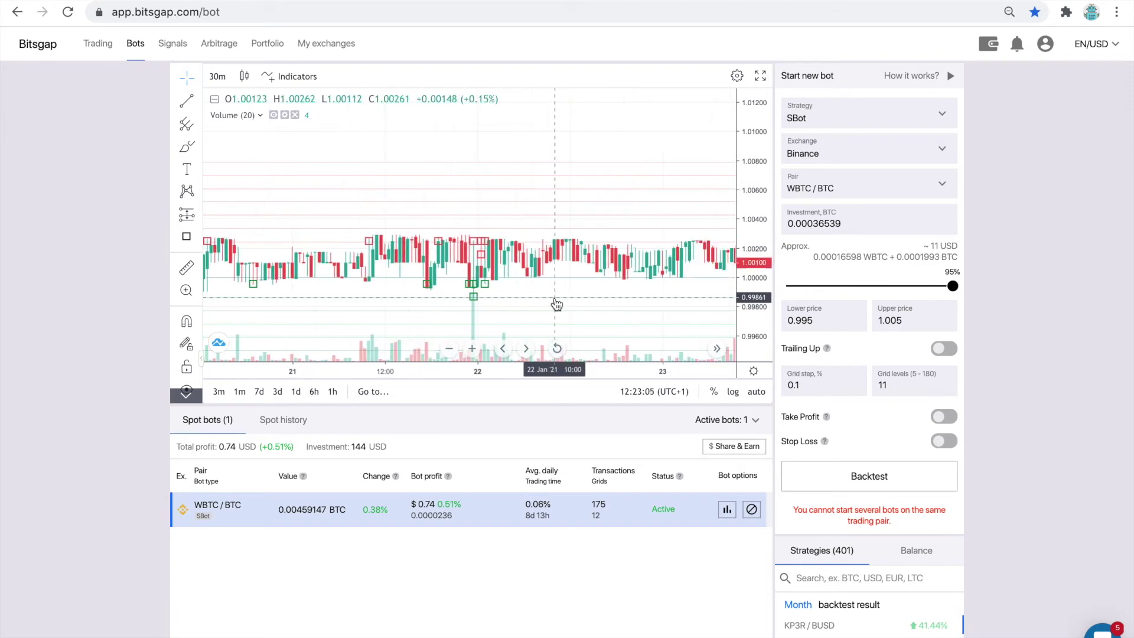
scroll(555, 305, "right", 1)
scroll(555, 305, "right", 1)
scroll(555, 305, "right", 1)
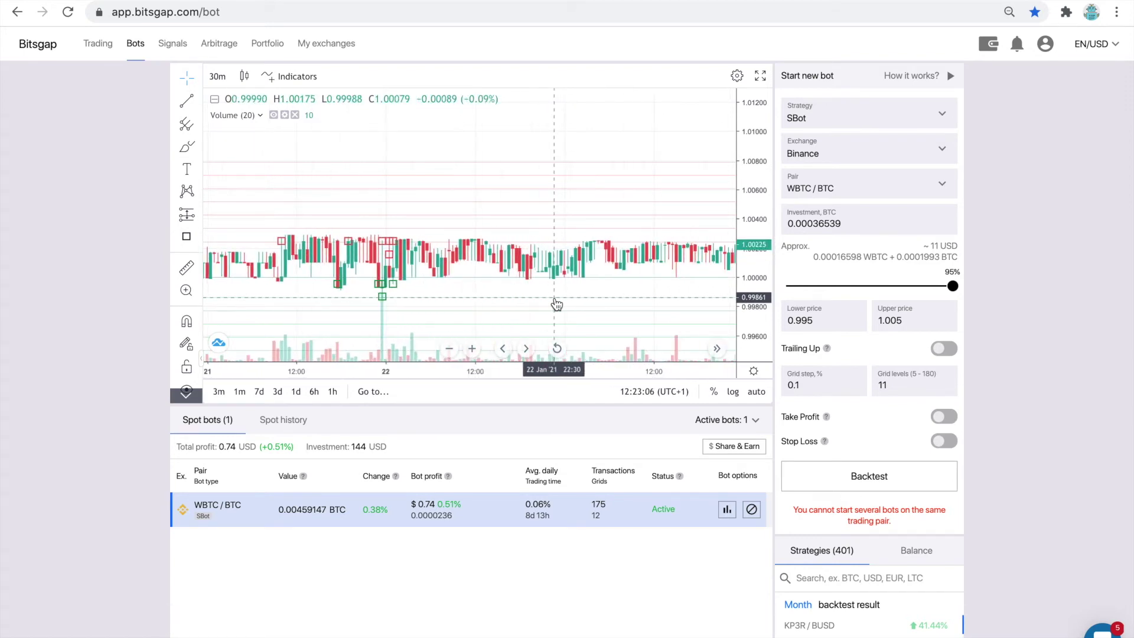
scroll(556, 305, "right", 1)
scroll(556, 304, "right", 1)
scroll(555, 304, "right", 1)
scroll(556, 305, "right", 1)
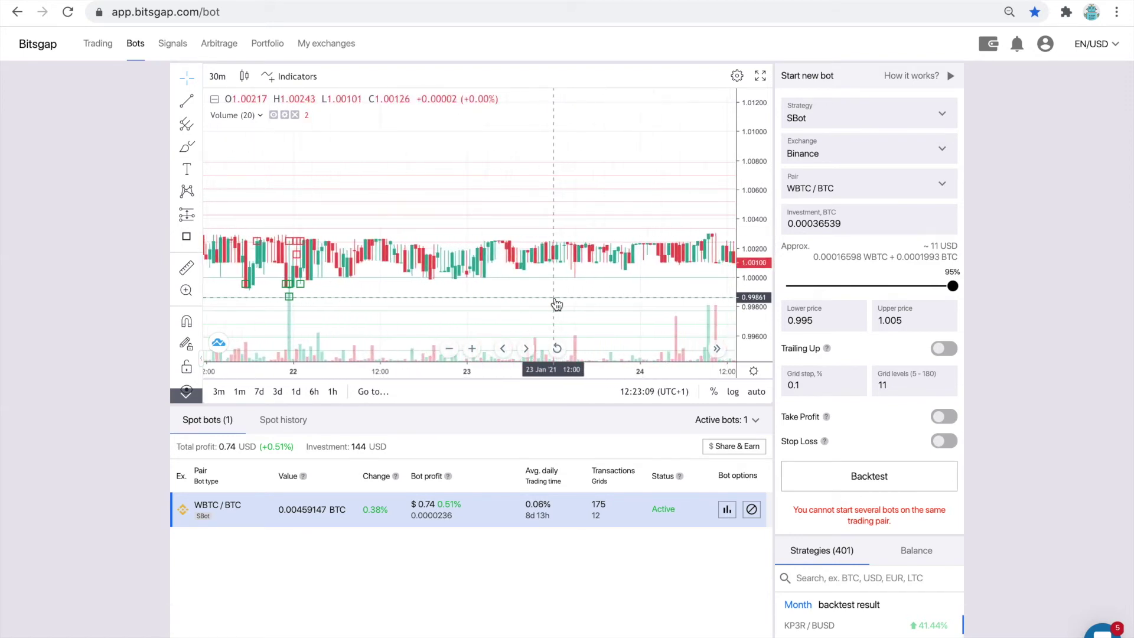
scroll(556, 304, "right", 1)
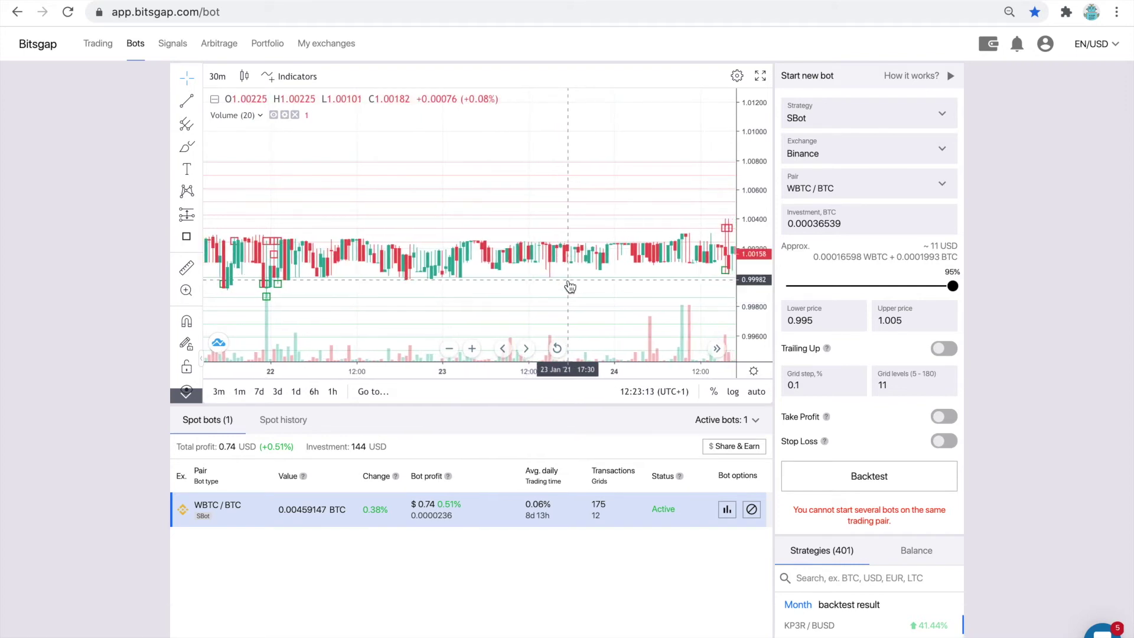
scroll(570, 286, "right", 1)
scroll(570, 286, "right", 1)
scroll(570, 286, "right", 1)
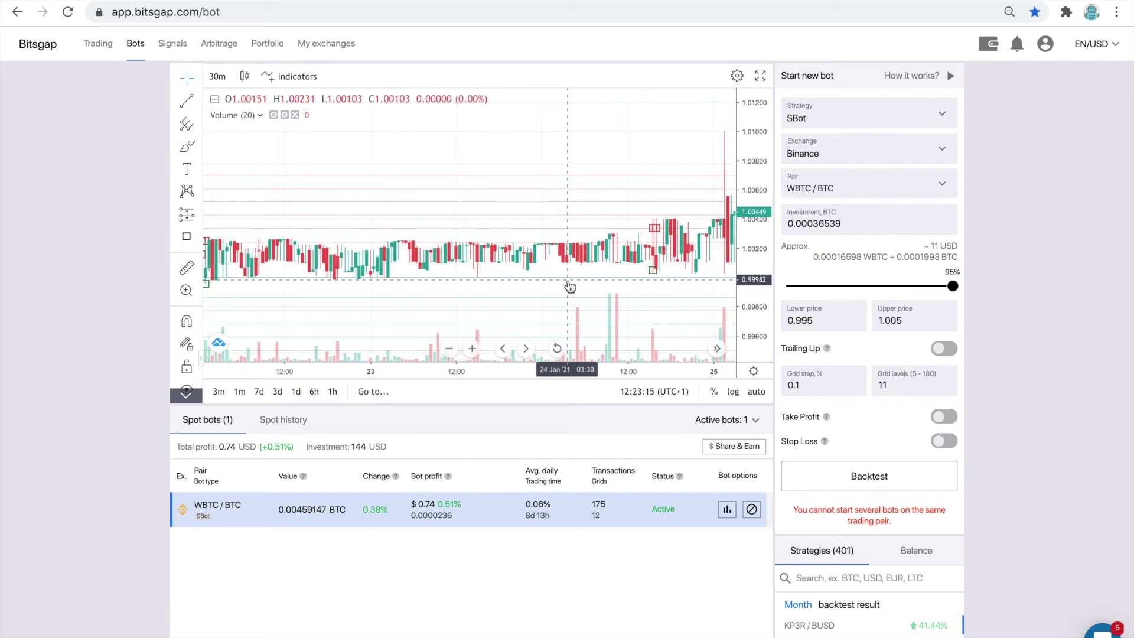
scroll(570, 287, "right", 1)
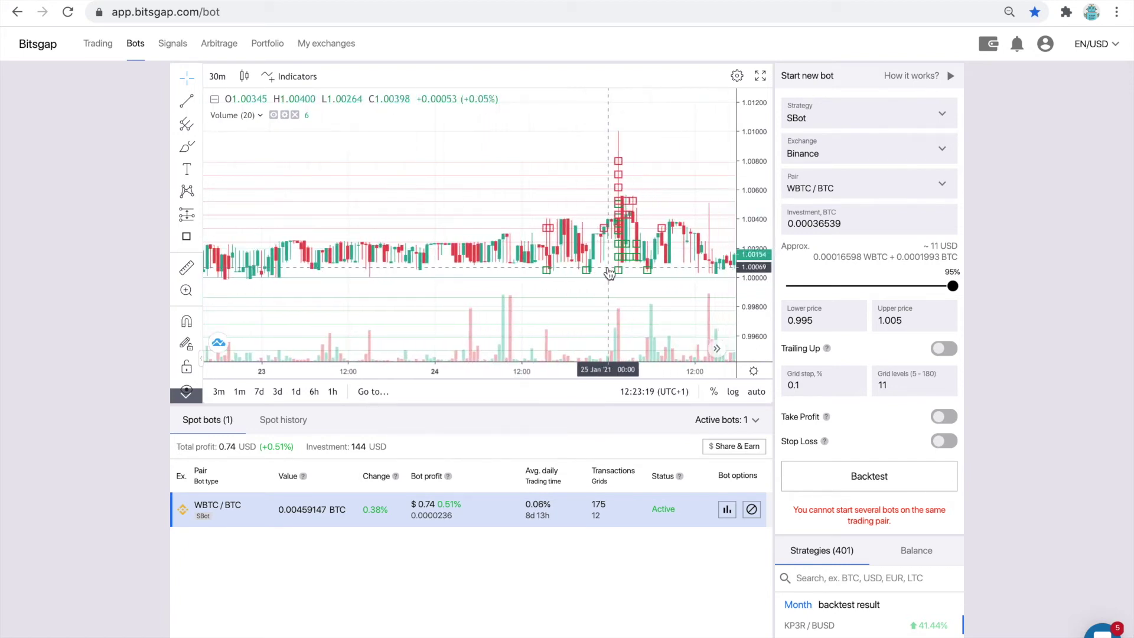
left_click_drag(609, 273, 501, 215)
left_click(244, 77)
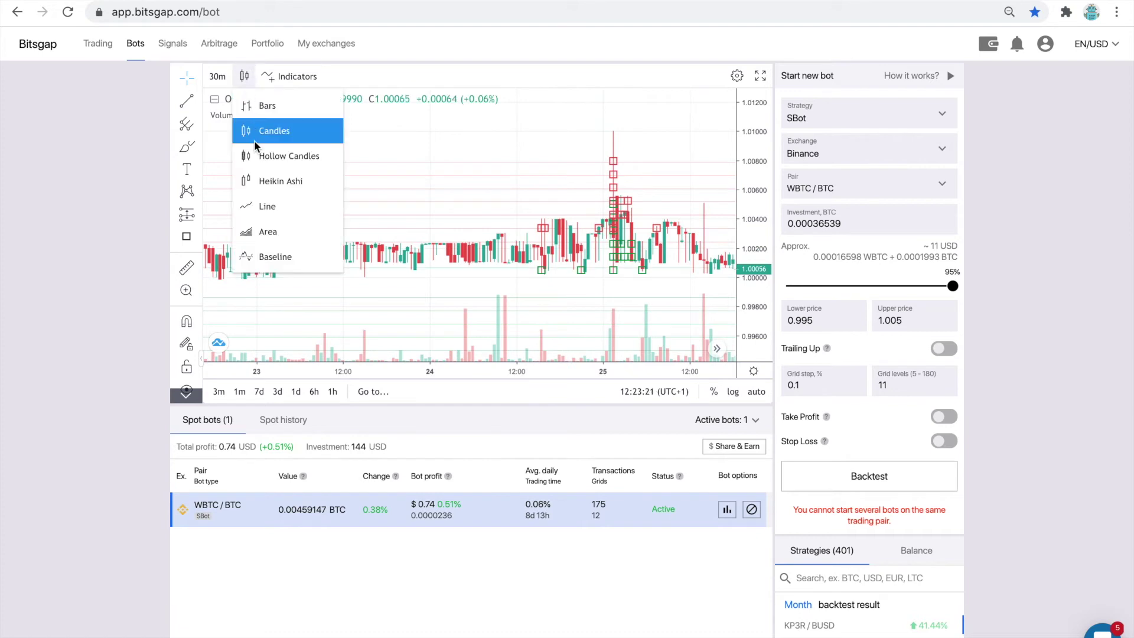
left_click(256, 203)
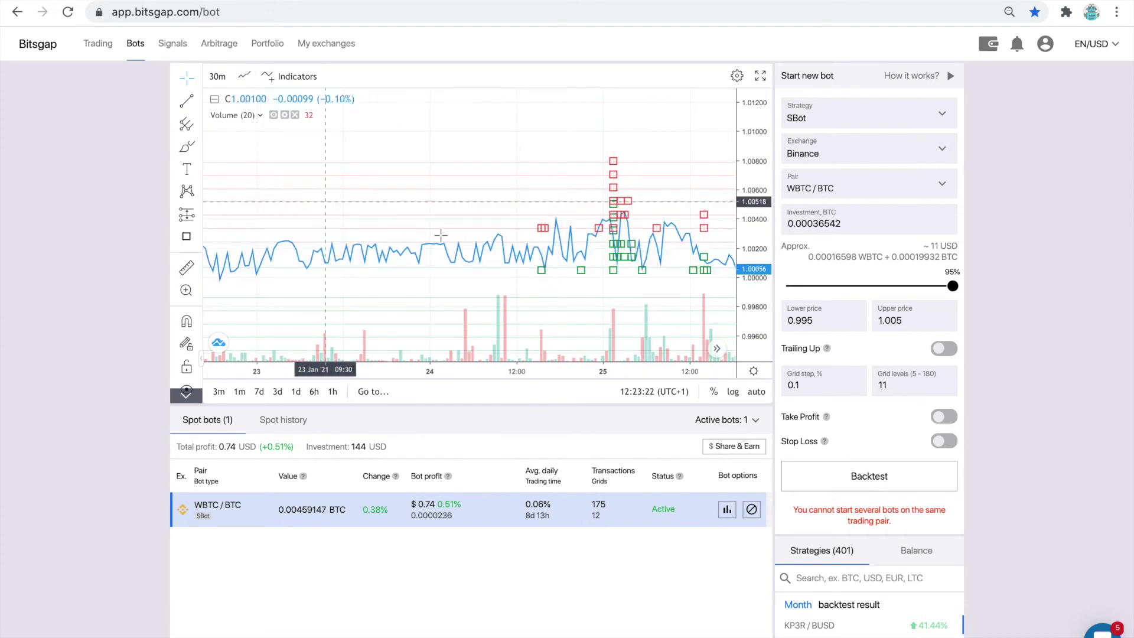
mouse_move(607, 302)
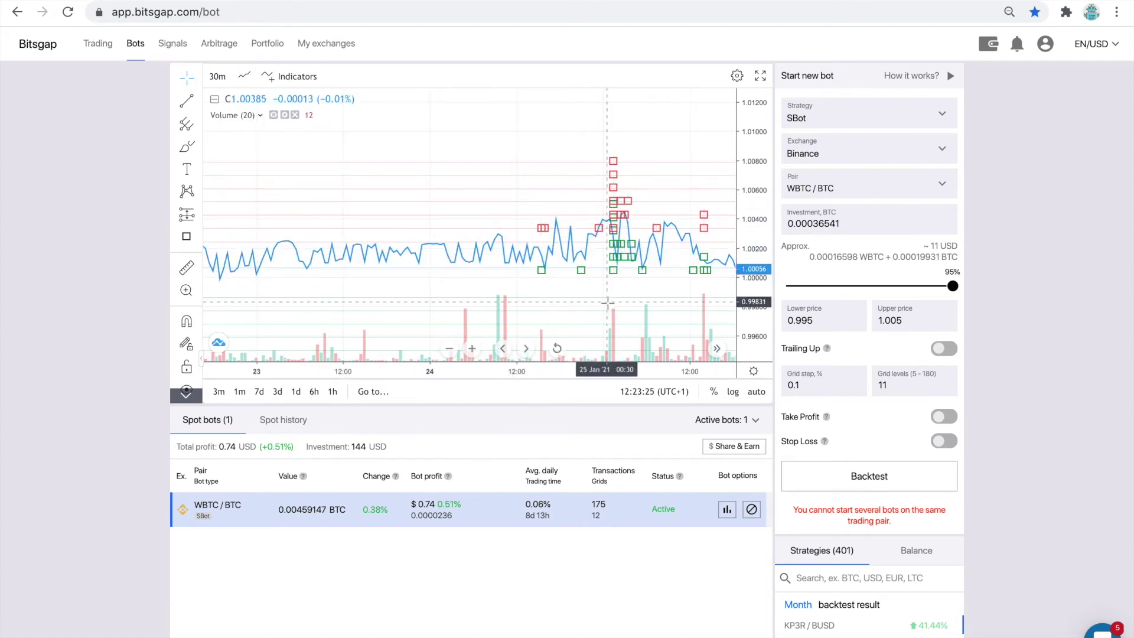
scroll(607, 302, "right", 2)
scroll(608, 303, "right", 2)
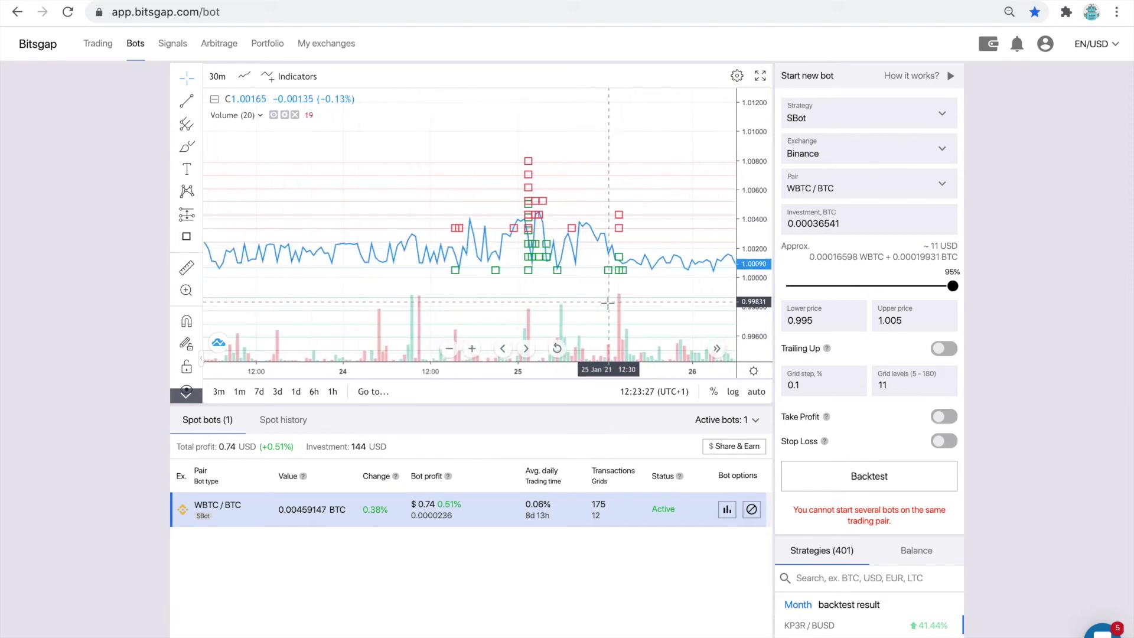
scroll(607, 303, "right", 2)
scroll(608, 302, "right", 1)
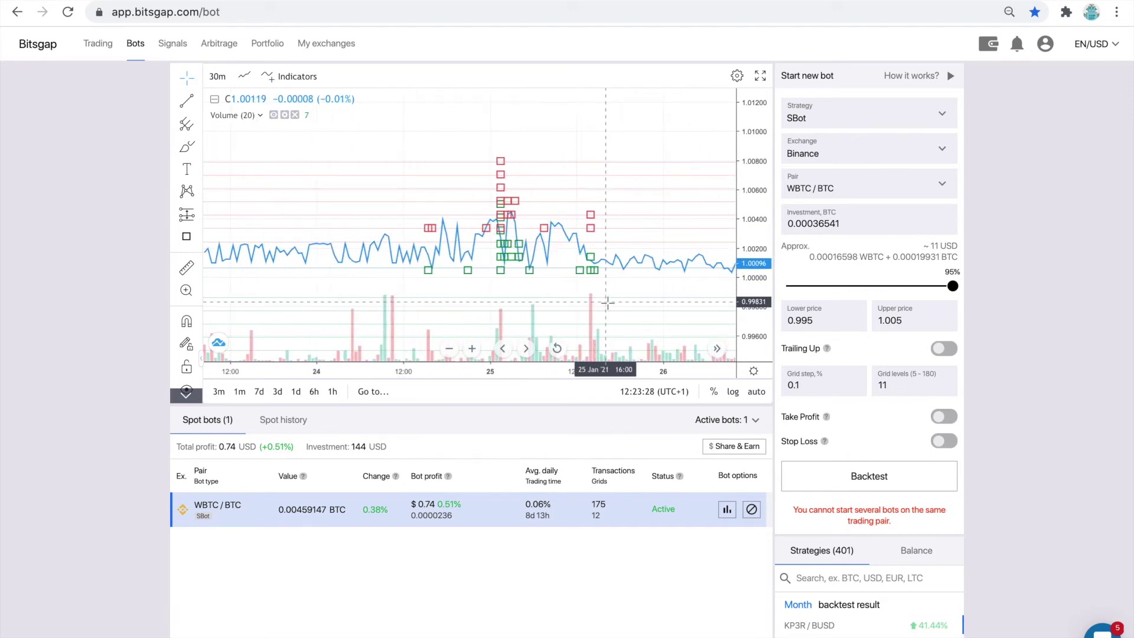
Set the chart to 1-hour intervals, then stretch and shift the price view vertically
left_click(217, 77)
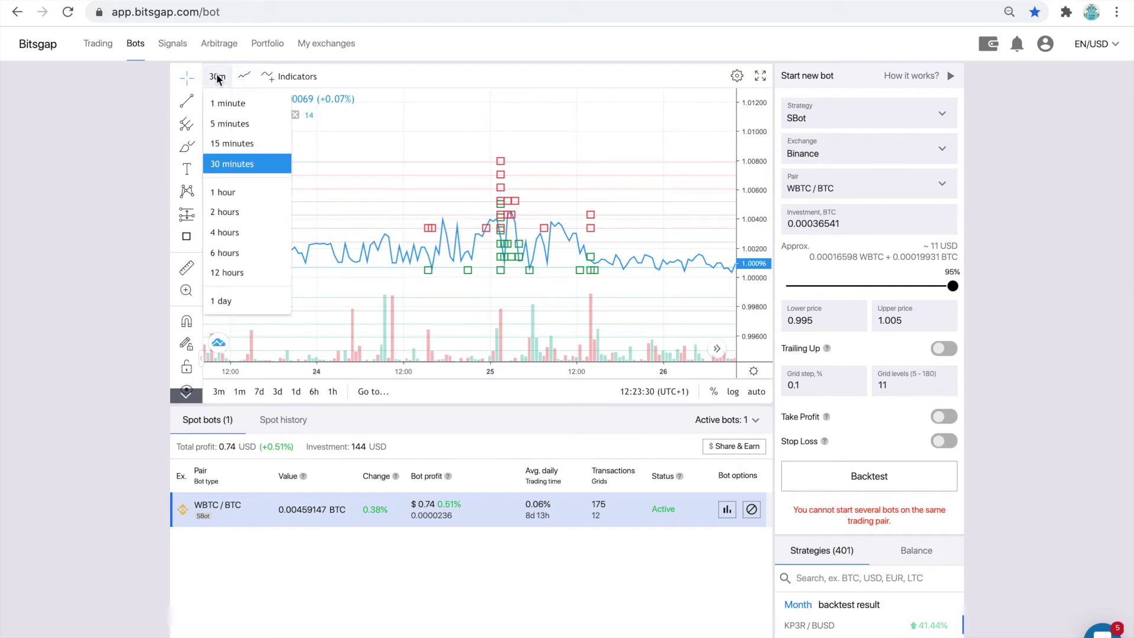
left_click(217, 191)
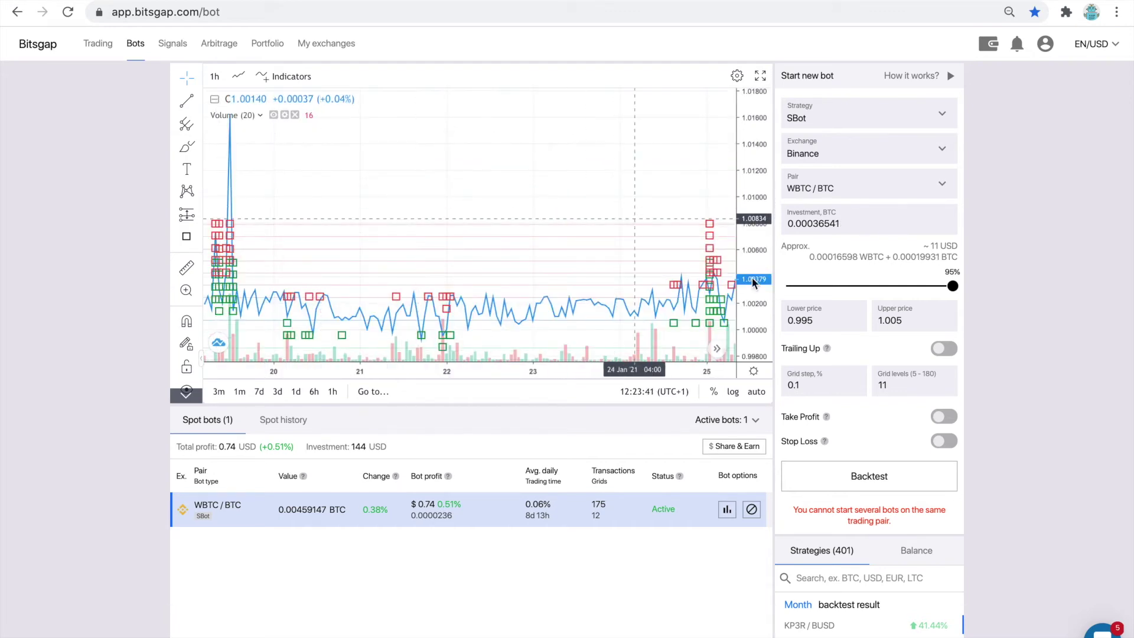
left_click_drag(749, 249, 727, 252)
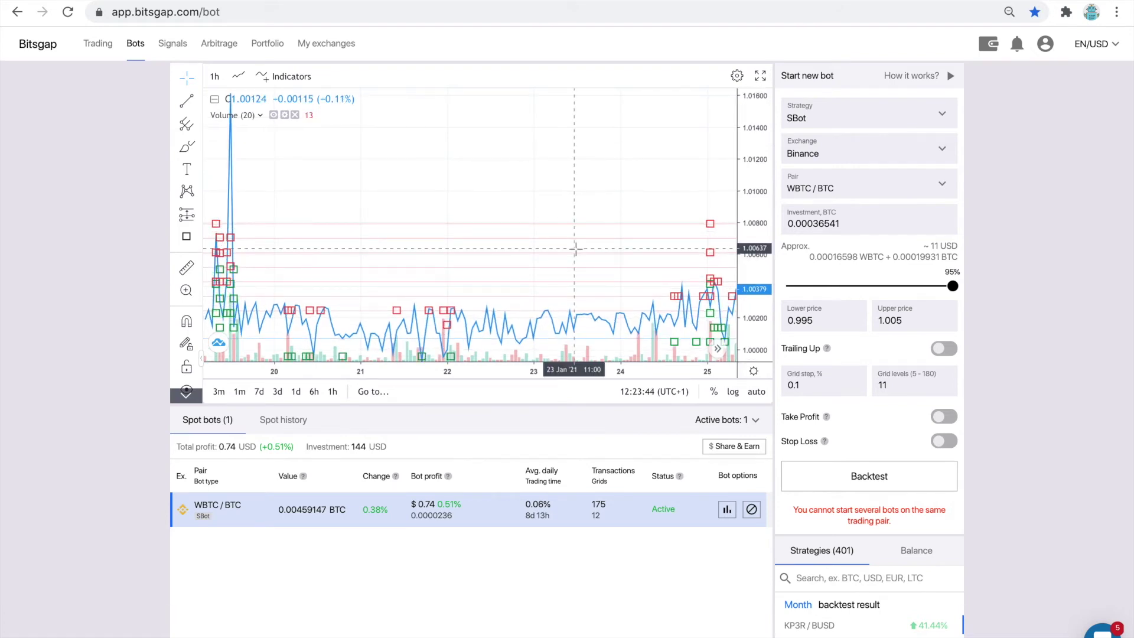
left_click_drag(569, 180, 571, 143)
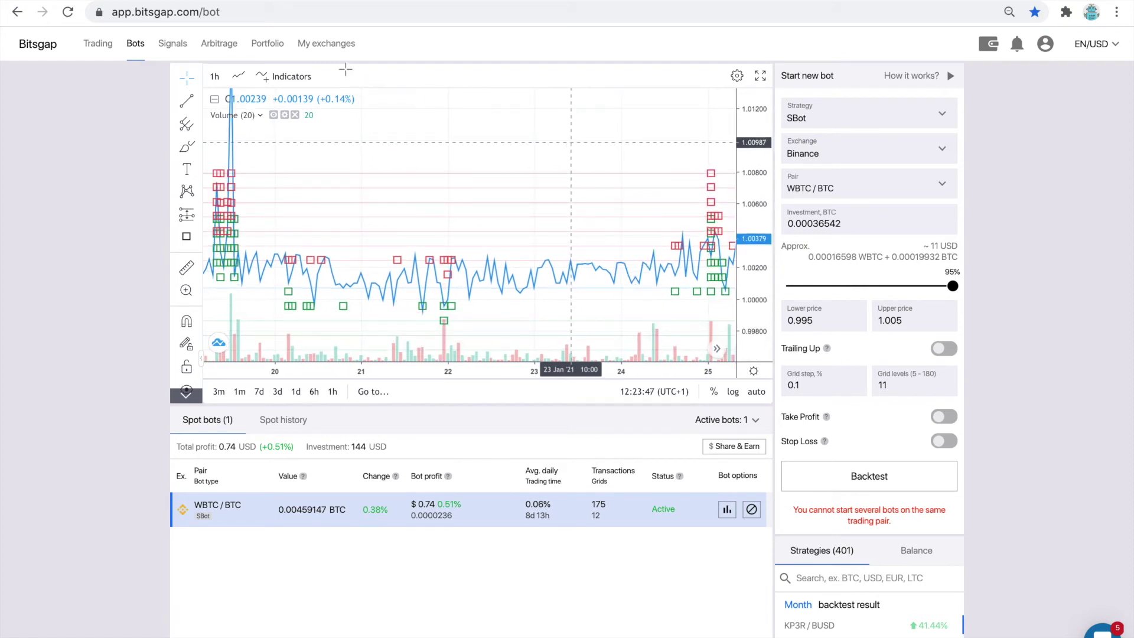
Display the price history as candlesticks at a 2-hour timeframe
left_click(239, 77)
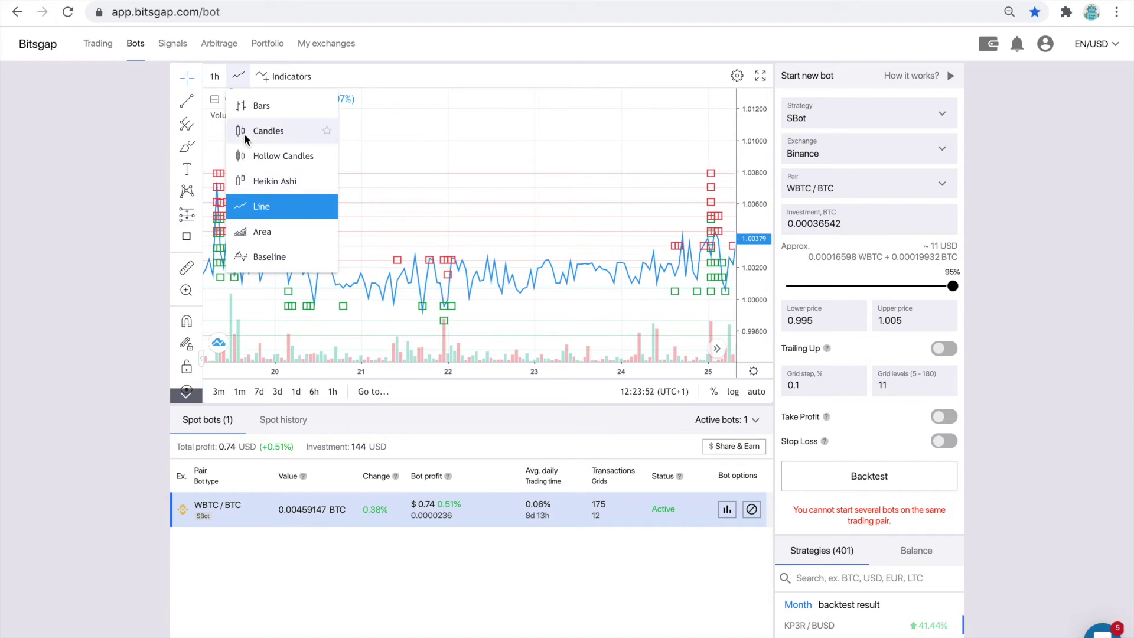
left_click(243, 134)
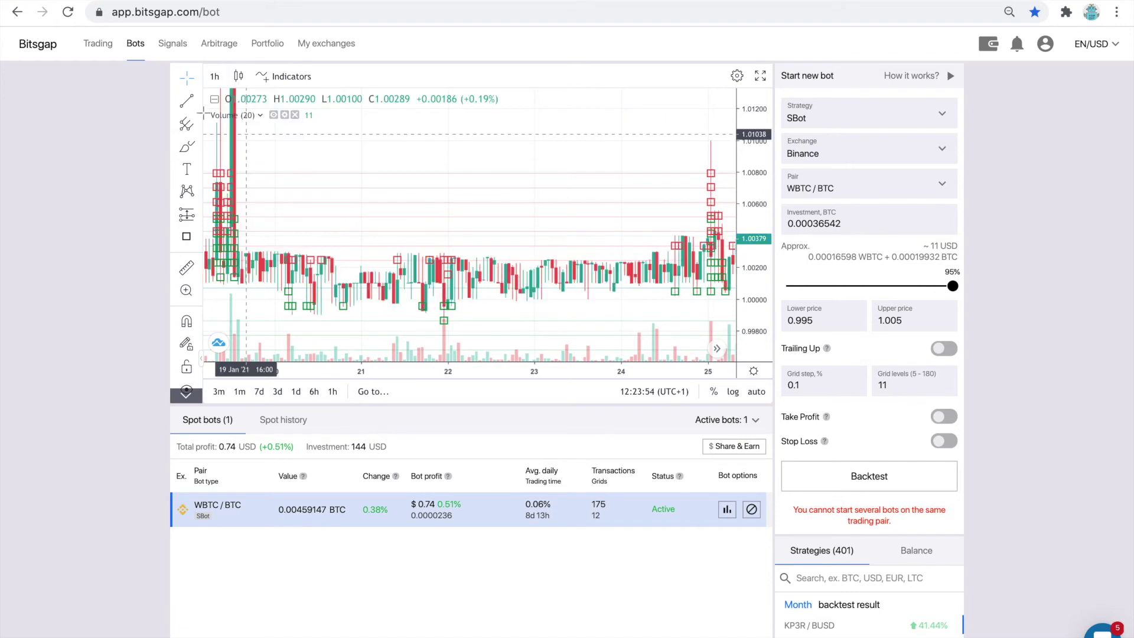
left_click(213, 78)
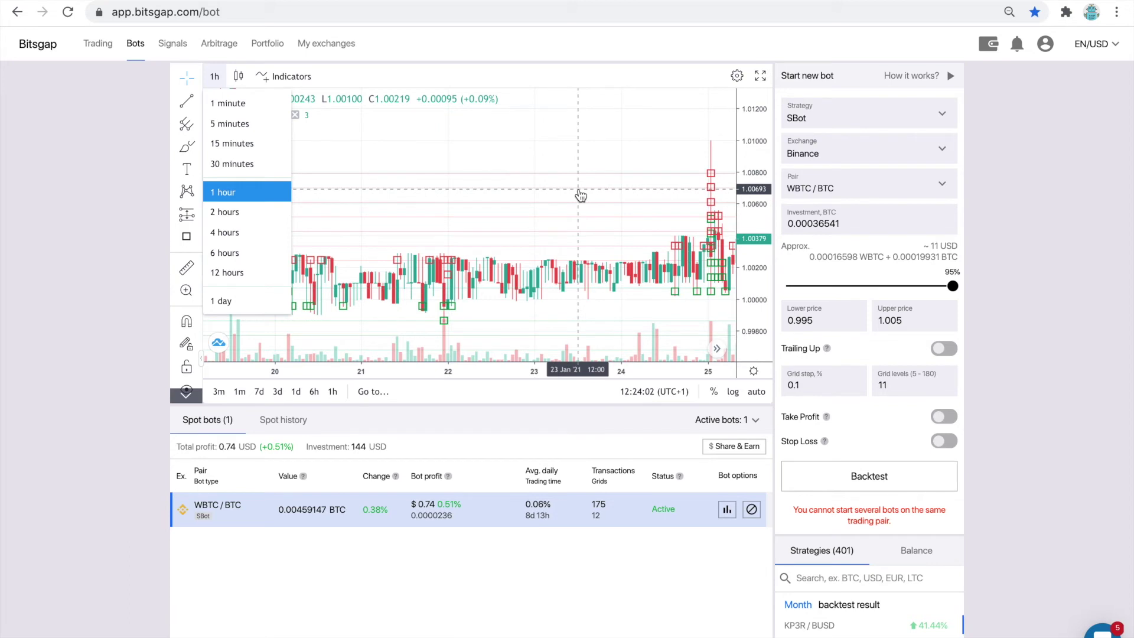
left_click(249, 212)
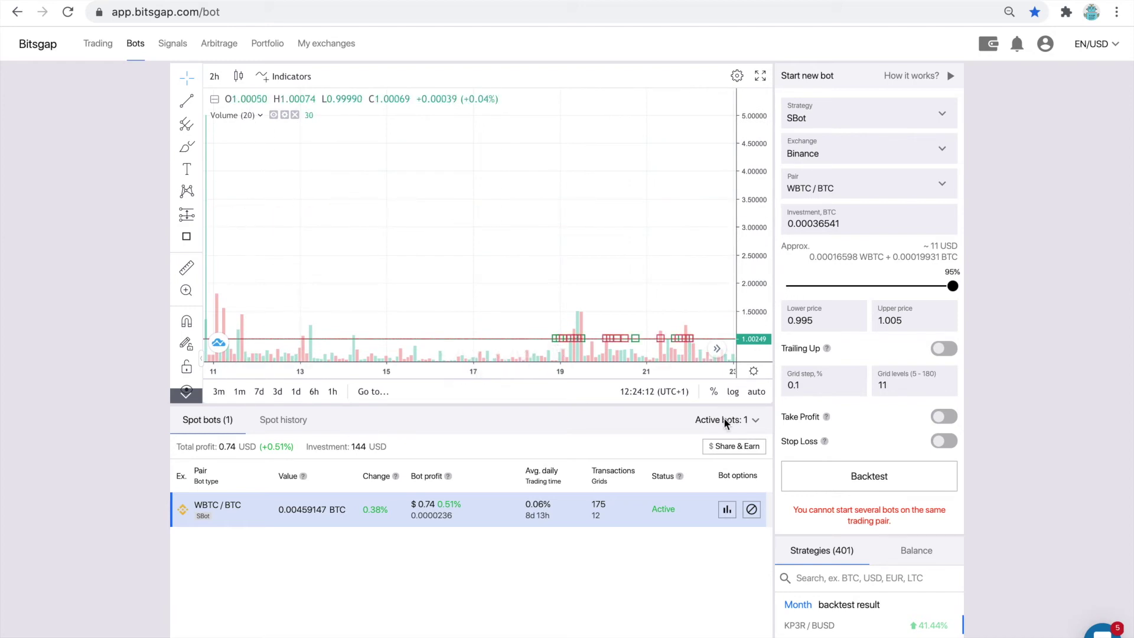
Open the running bot's details window and its Filled orders list
left_click(726, 510)
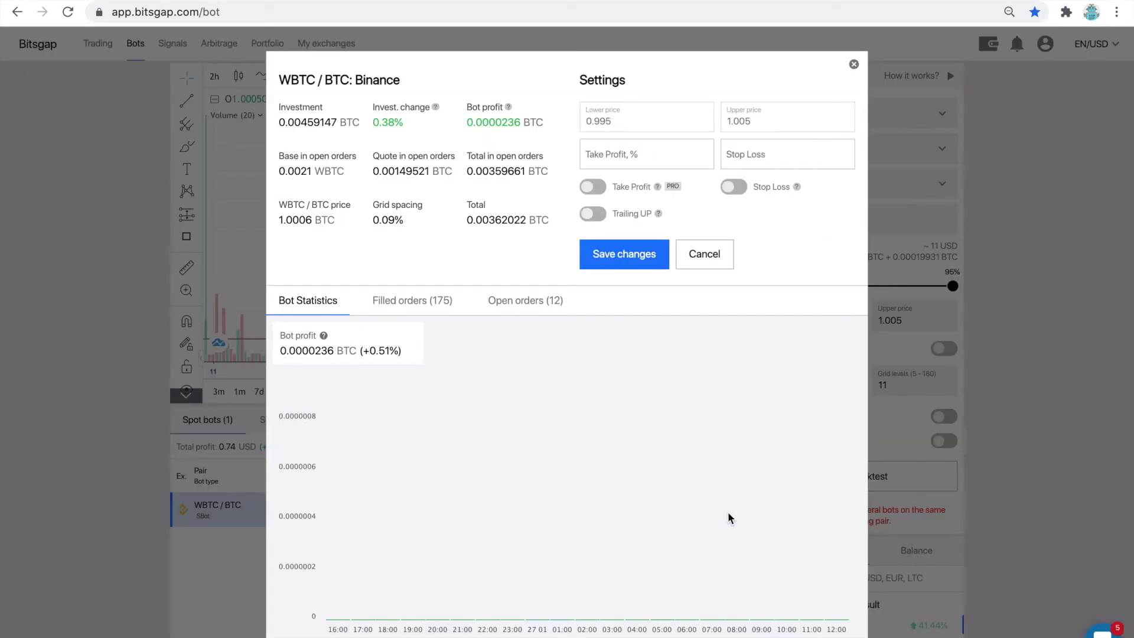
left_click(450, 304)
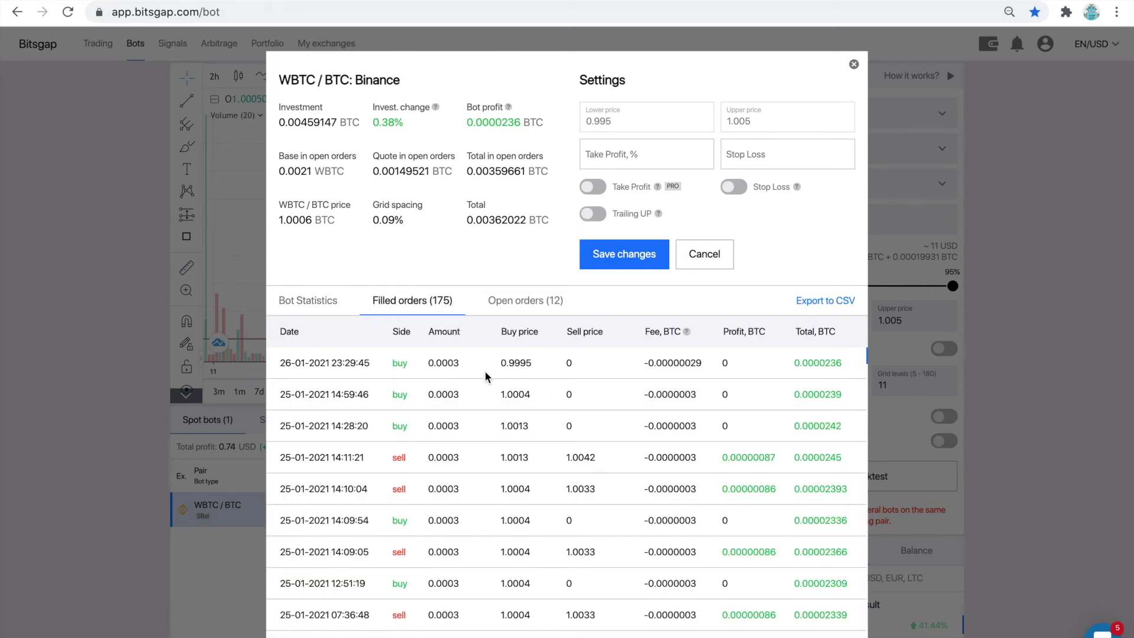
scroll(511, 412, "down", 5)
scroll(510, 412, "down", 5)
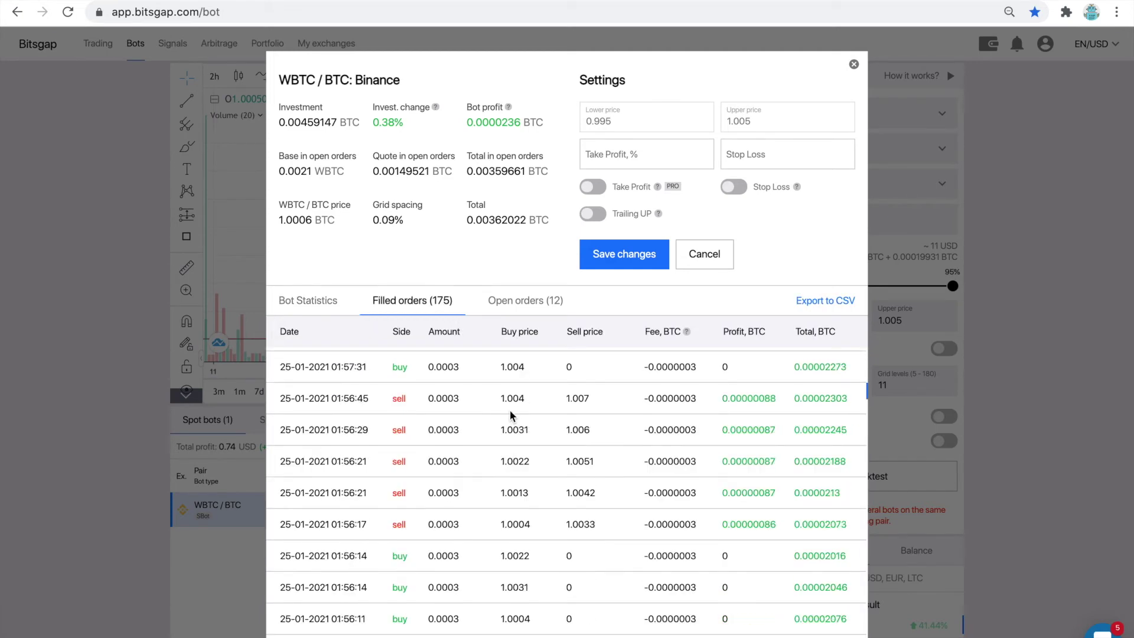
scroll(510, 412, "down", 5)
scroll(510, 411, "down", 5)
scroll(510, 410, "down", 2)
scroll(509, 410, "down", 5)
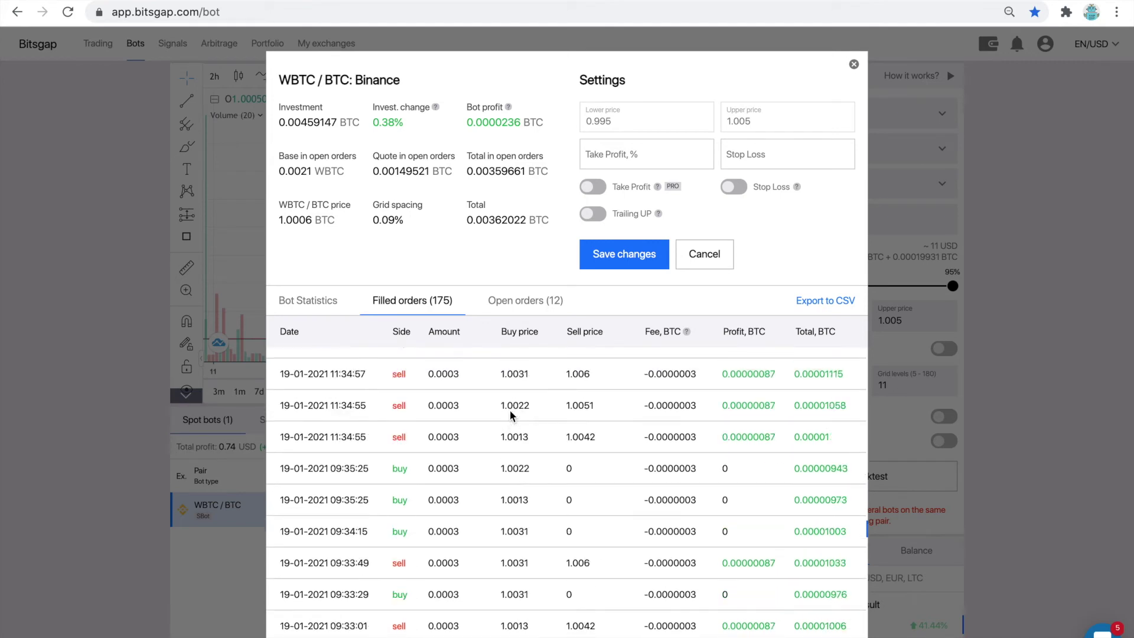
scroll(509, 410, "down", 5)
scroll(510, 411, "down", 2)
scroll(510, 410, "down", 5)
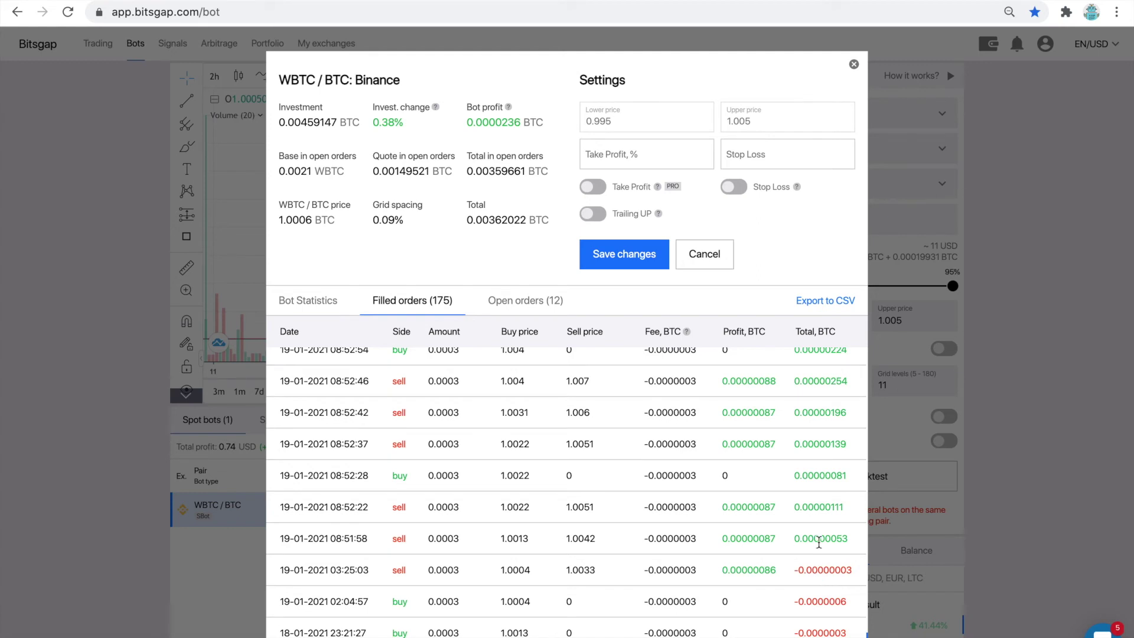
scroll(819, 542, "up", 2)
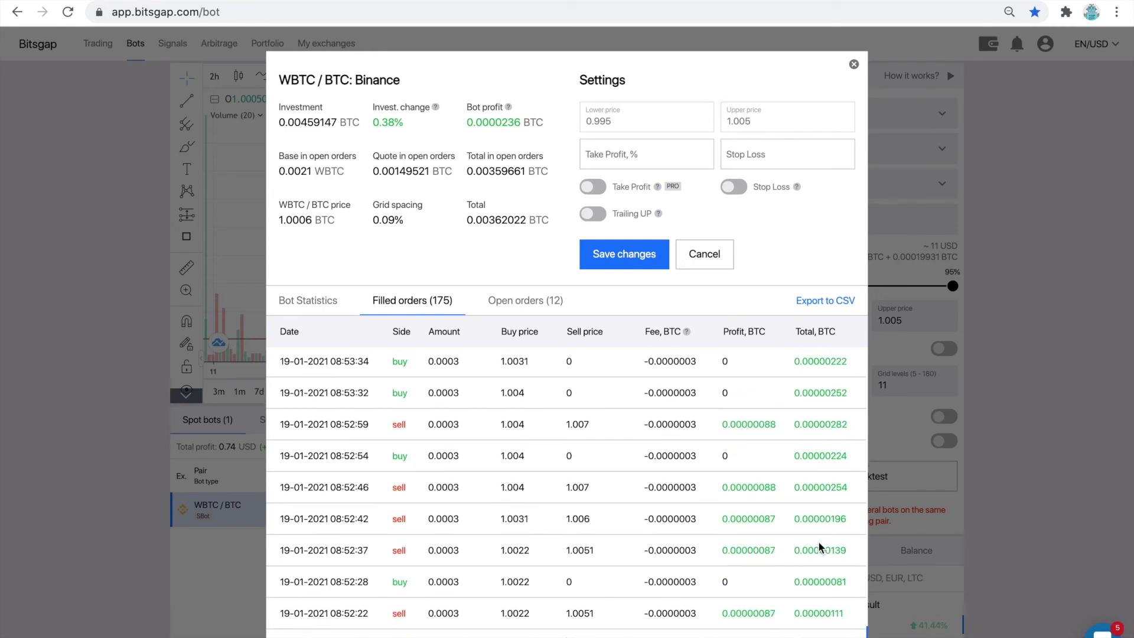
scroll(818, 541, "up", 1)
scroll(818, 541, "up", 1)
scroll(818, 542, "up", 1)
scroll(818, 542, "up", 1)
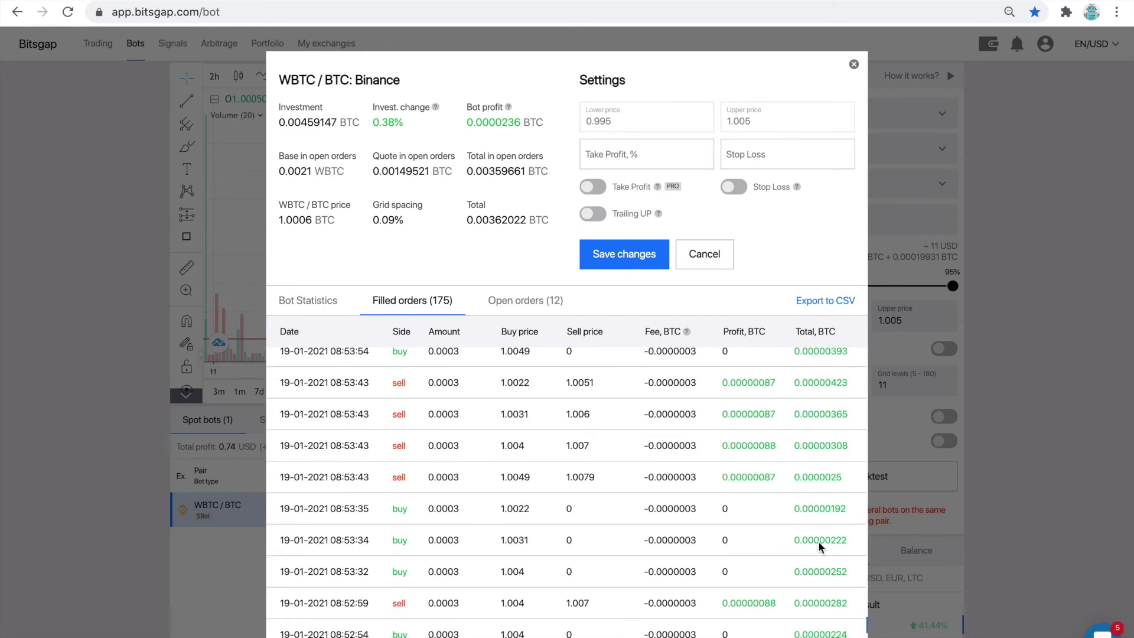
scroll(818, 541, "up", 1)
scroll(818, 541, "up", 1)
scroll(818, 541, "up", 1)
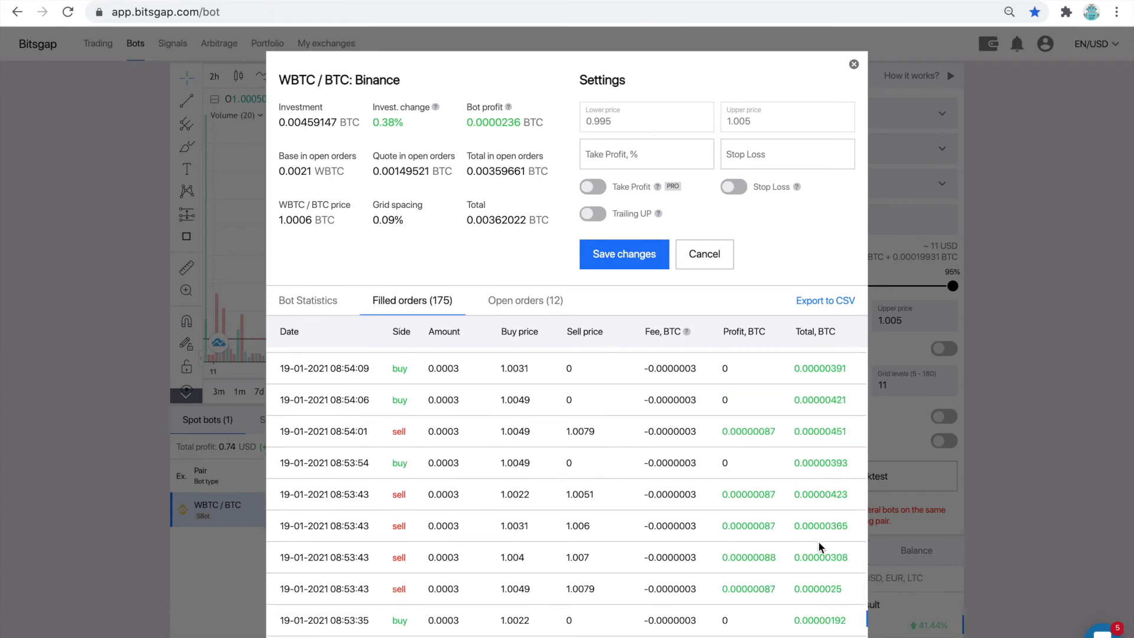
scroll(818, 541, "up", 1)
scroll(819, 543, "up", 1)
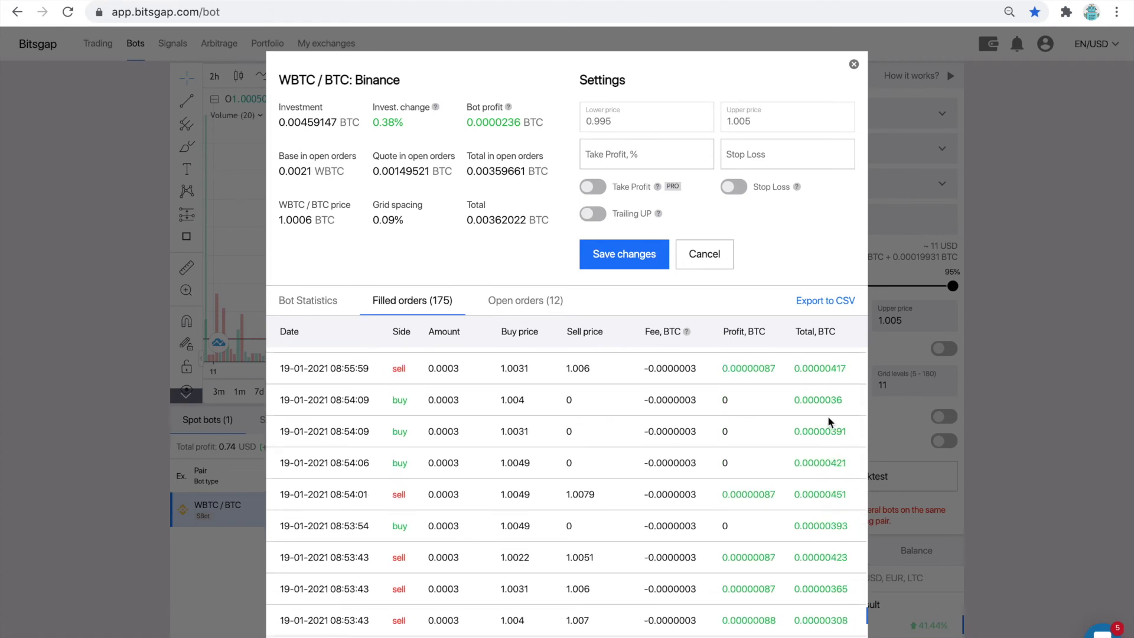
scroll(826, 393, "up", 1)
scroll(826, 389, "up", 2)
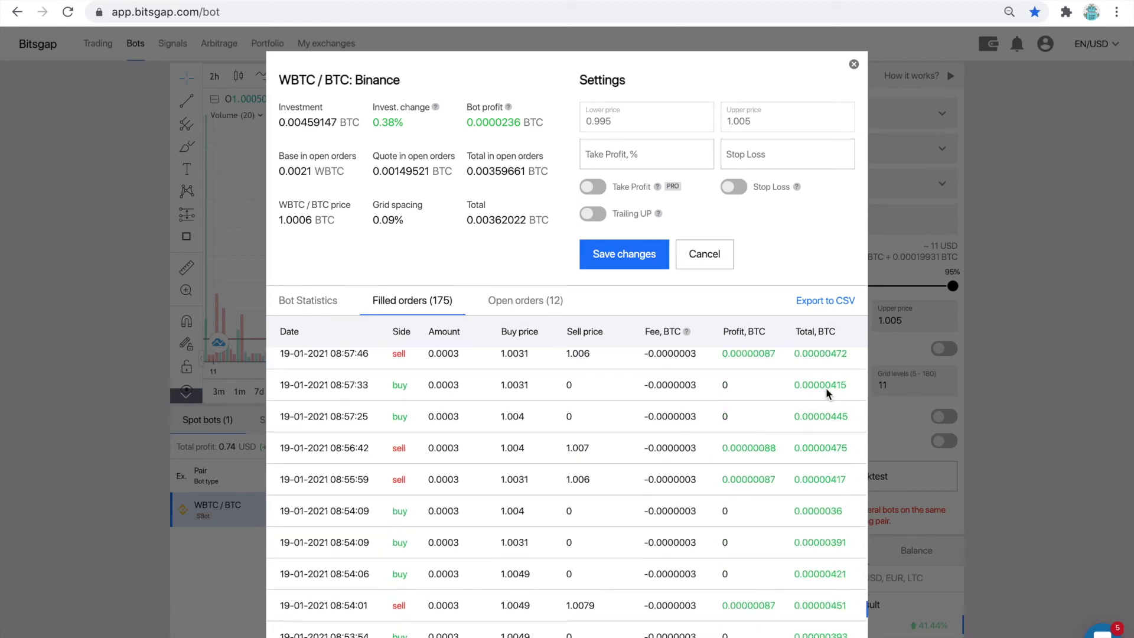
scroll(827, 388, "up", 2)
scroll(826, 393, "up", 1)
scroll(825, 393, "up", 1)
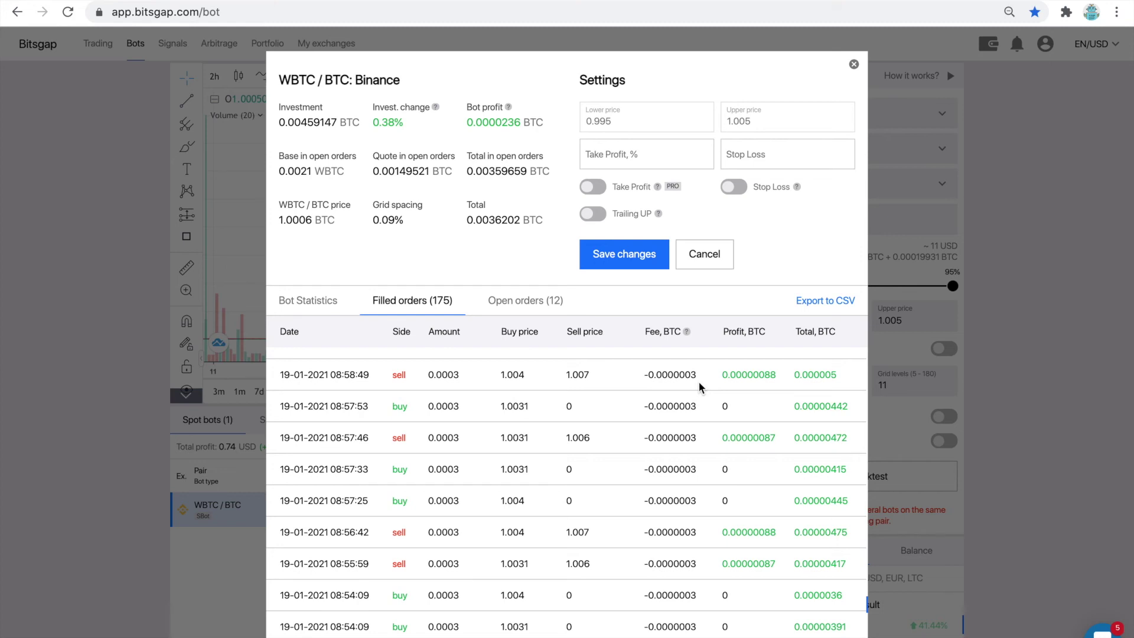
scroll(699, 382, "up", 1)
scroll(699, 382, "up", 1)
scroll(699, 382, "up", 1)
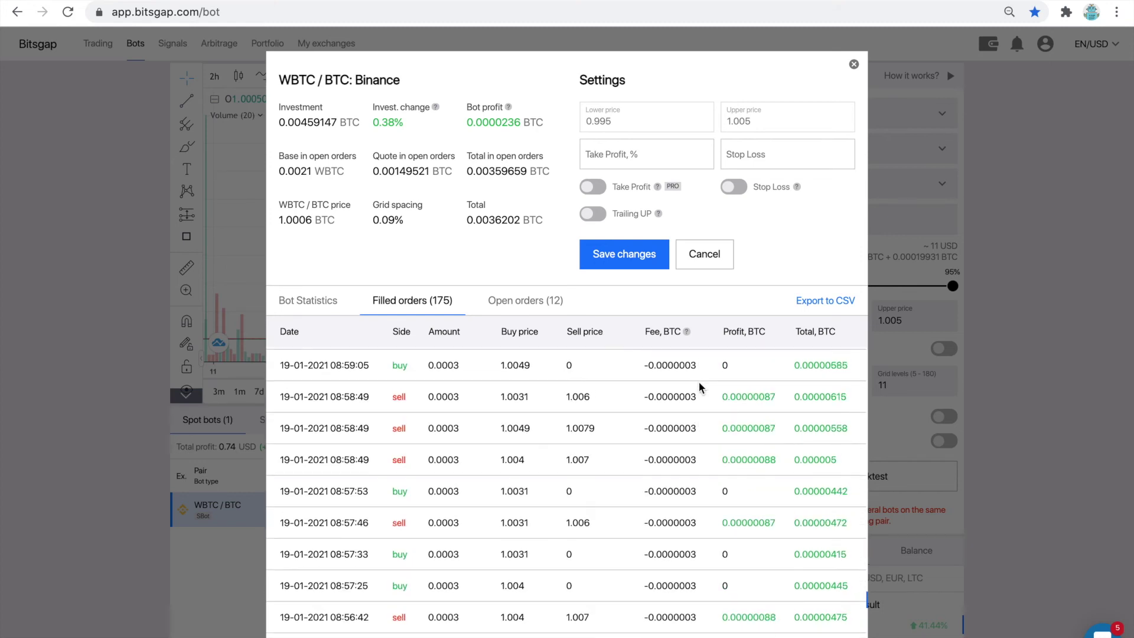
scroll(699, 382, "up", 1)
scroll(699, 382, "up", 3)
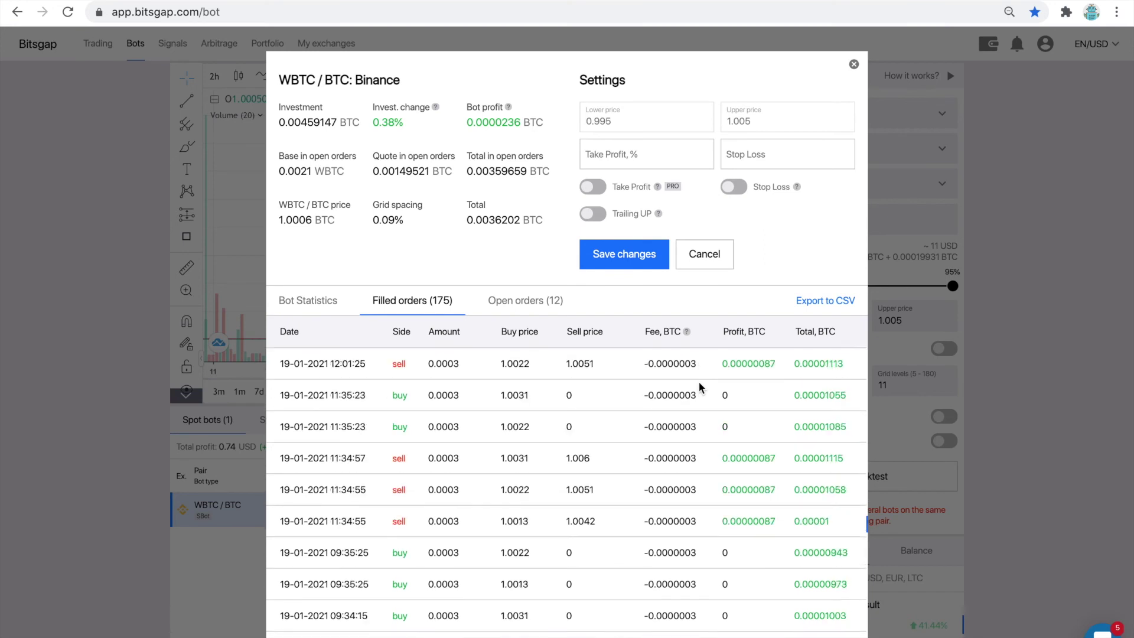
scroll(698, 382, "up", 3)
scroll(699, 382, "up", 5)
scroll(699, 381, "up", 3)
scroll(699, 382, "up", 3)
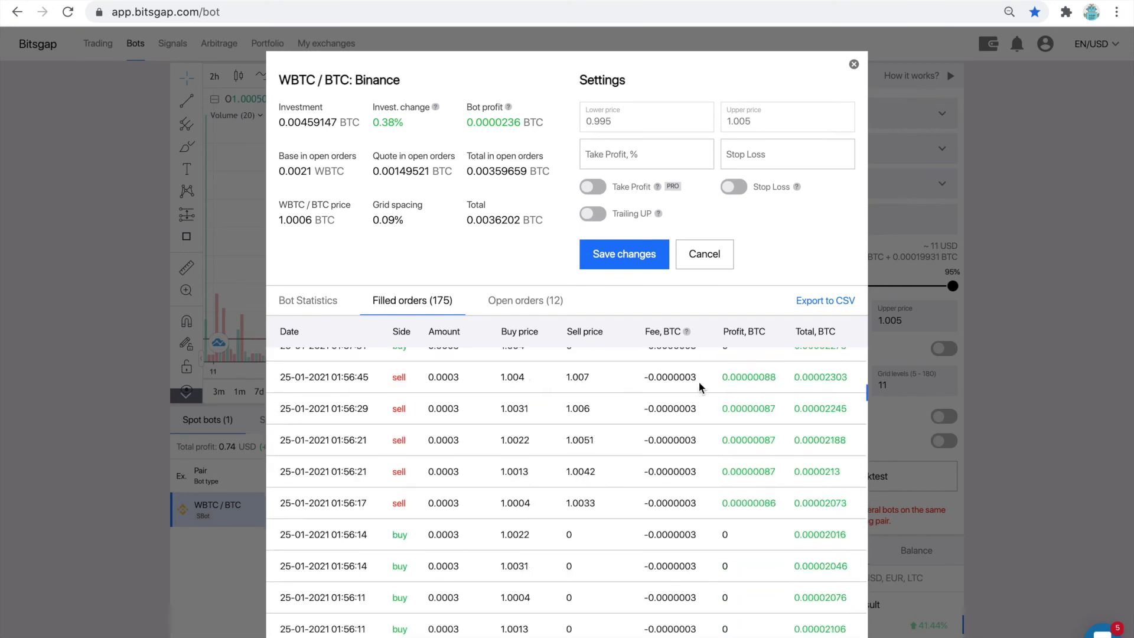
scroll(699, 382, "up", 3)
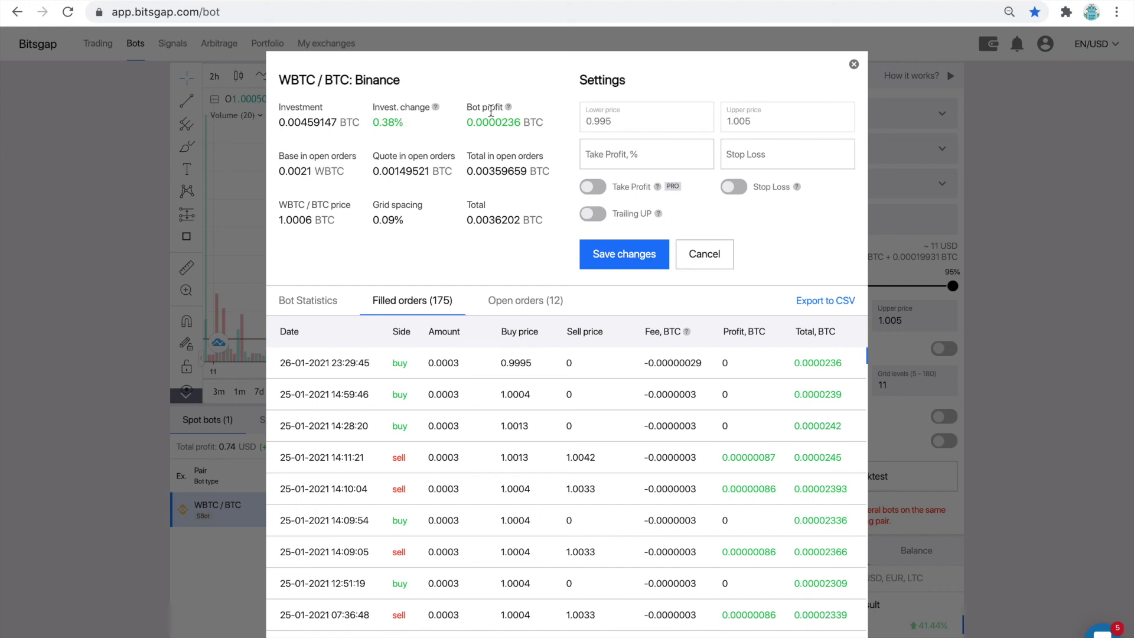
Close the WBTC/BTC bot details modal with its X button
left_click(854, 66)
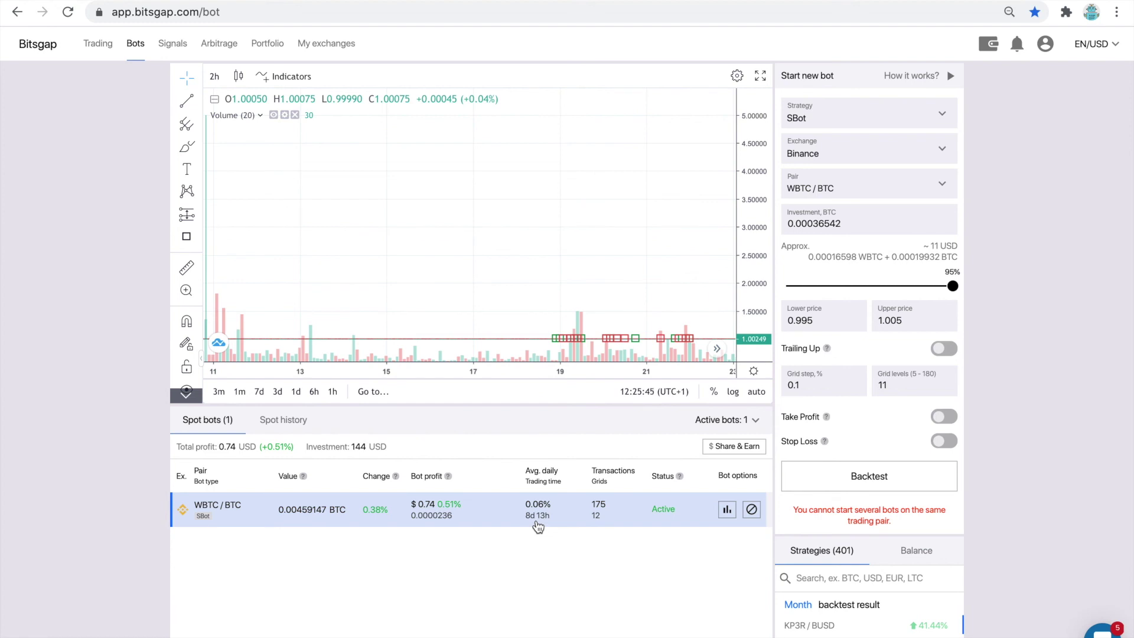
left_click(824, 472)
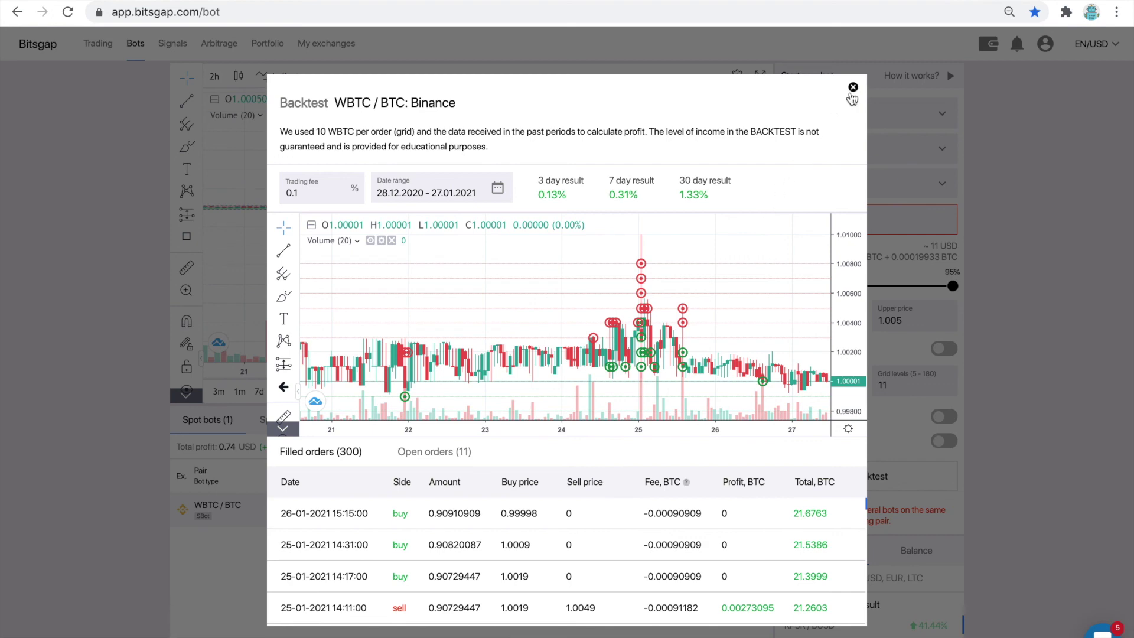
left_click(852, 88)
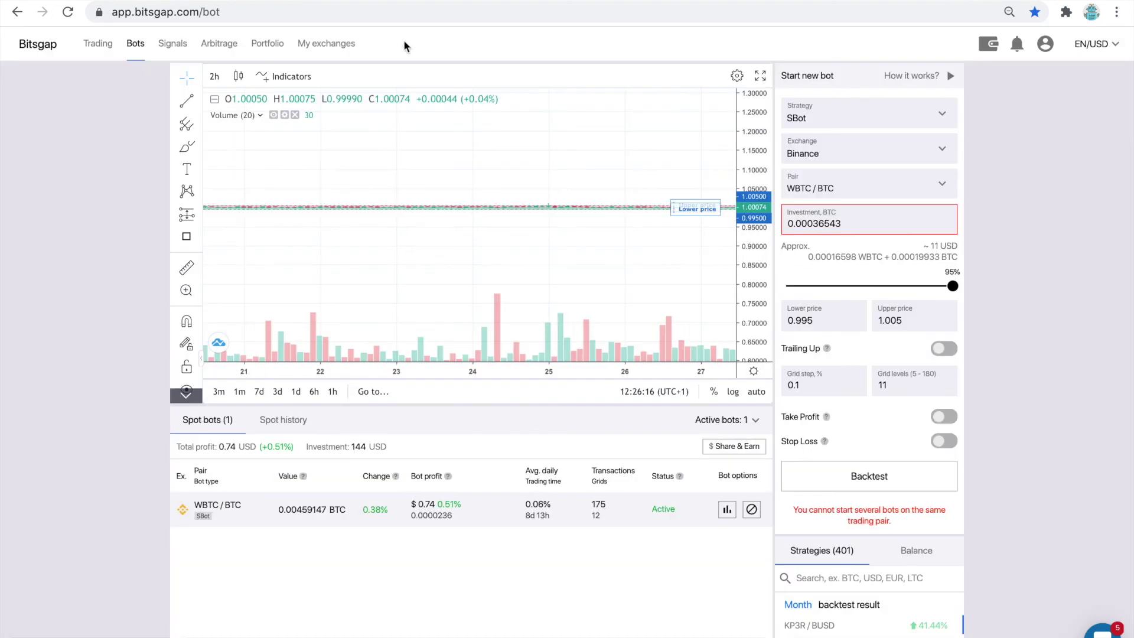
Change the chart timeframe from 2-hour to 15-minute candles
left_click(215, 76)
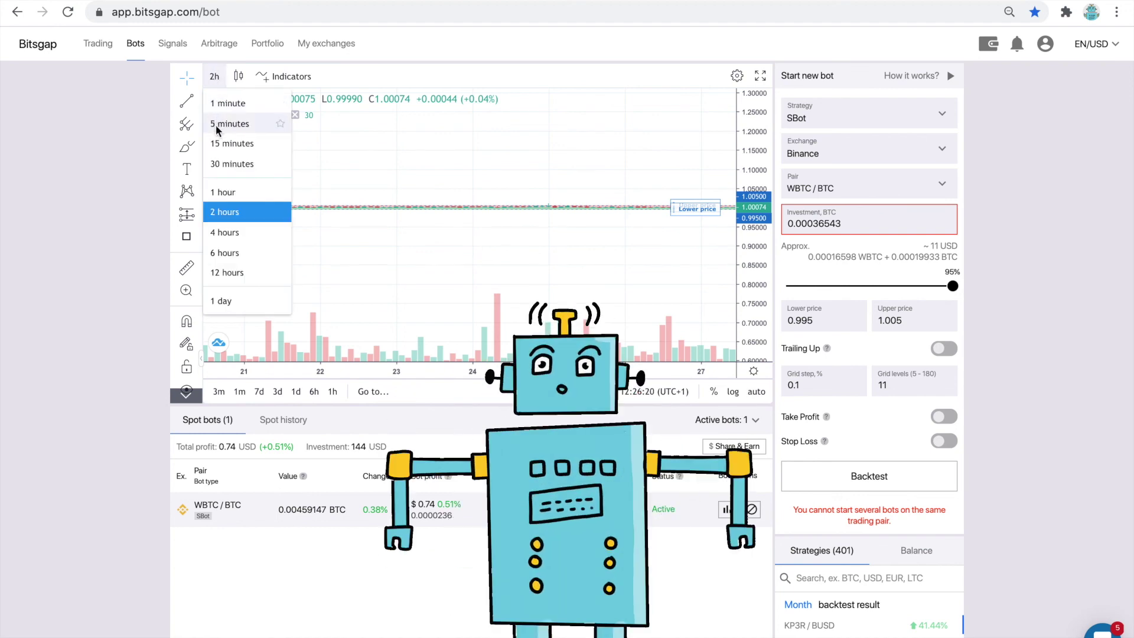
left_click(220, 144)
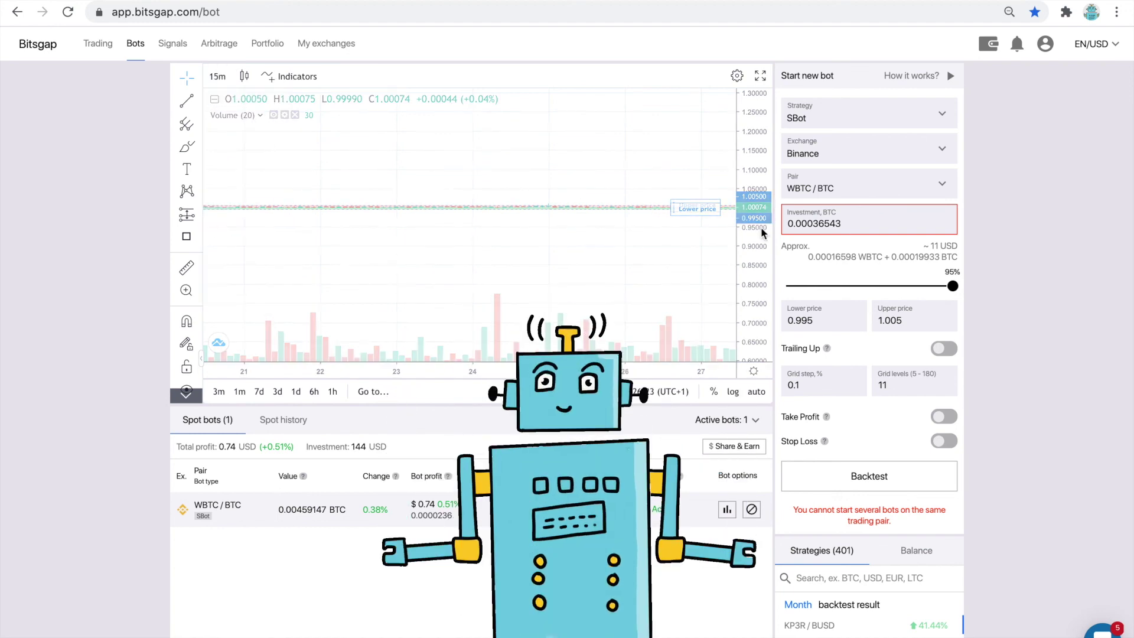